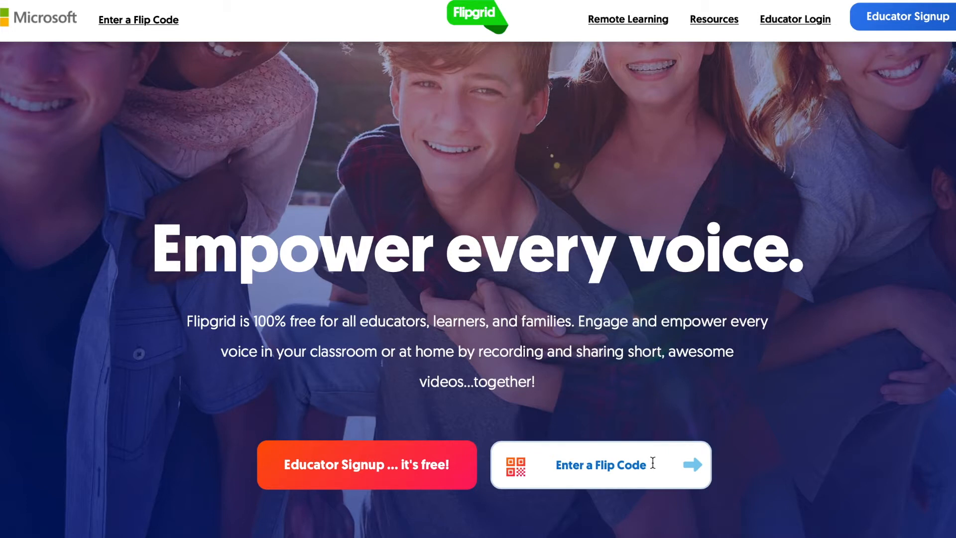
left_click(652, 462)
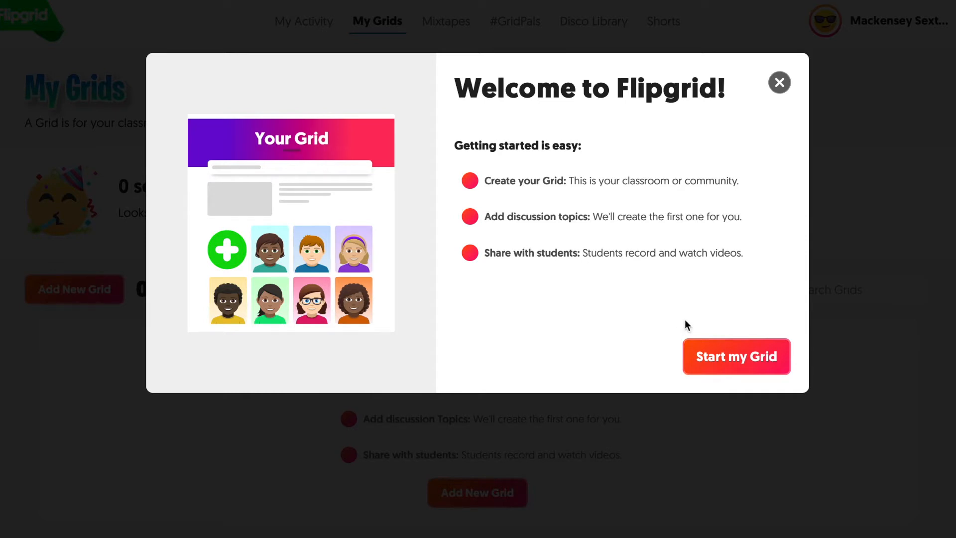
- Start a new Grid and name it "Social Studies Period 1"
left_click(767, 367)
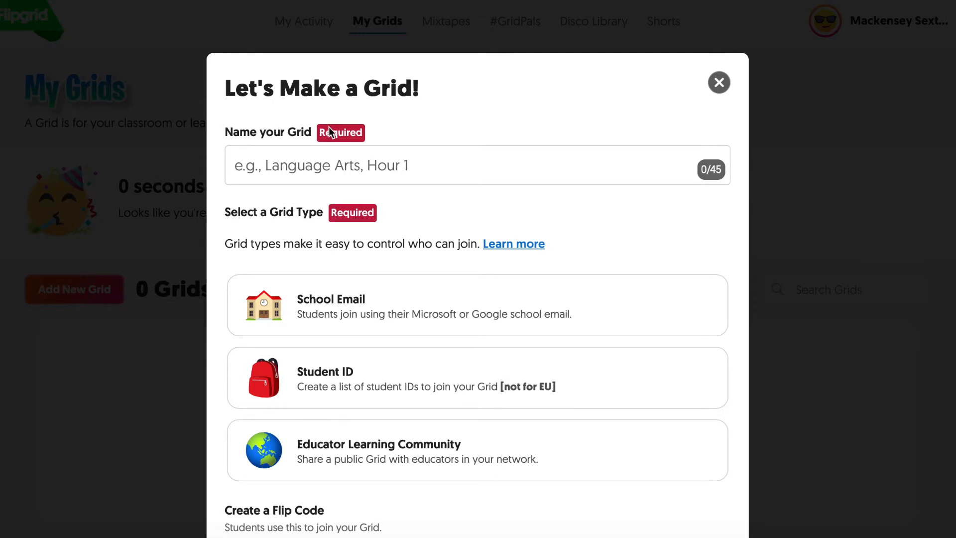
left_click(376, 170)
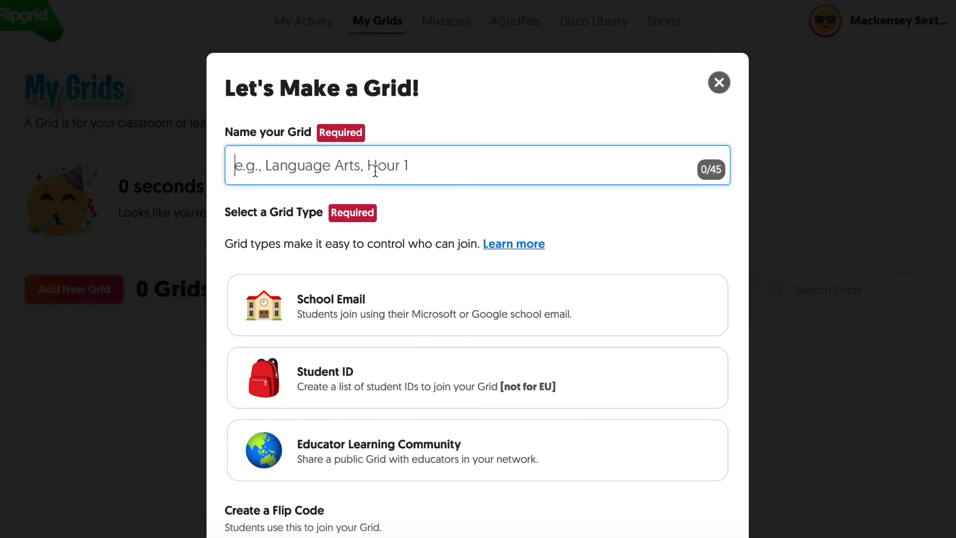
type("S")
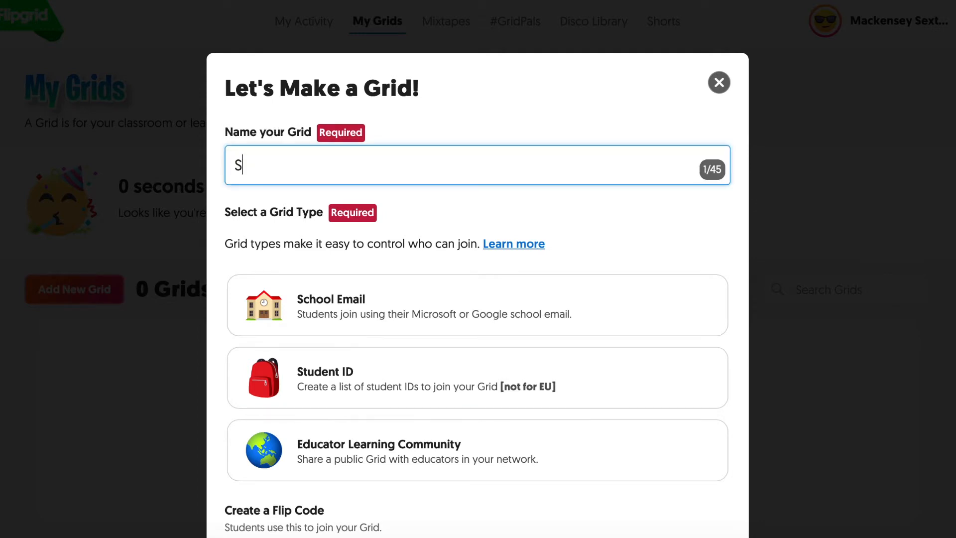
type("ocial Studies Perio")
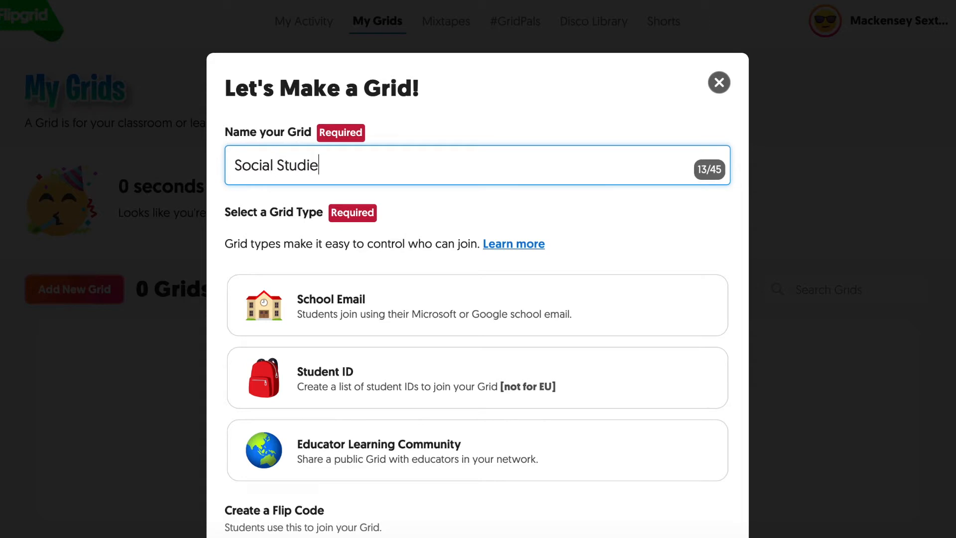
key("BackSpace")
key("BackSpace")
key("BackSpace")
key("BackSpace")
key("BackSpace")
type("Period 1")
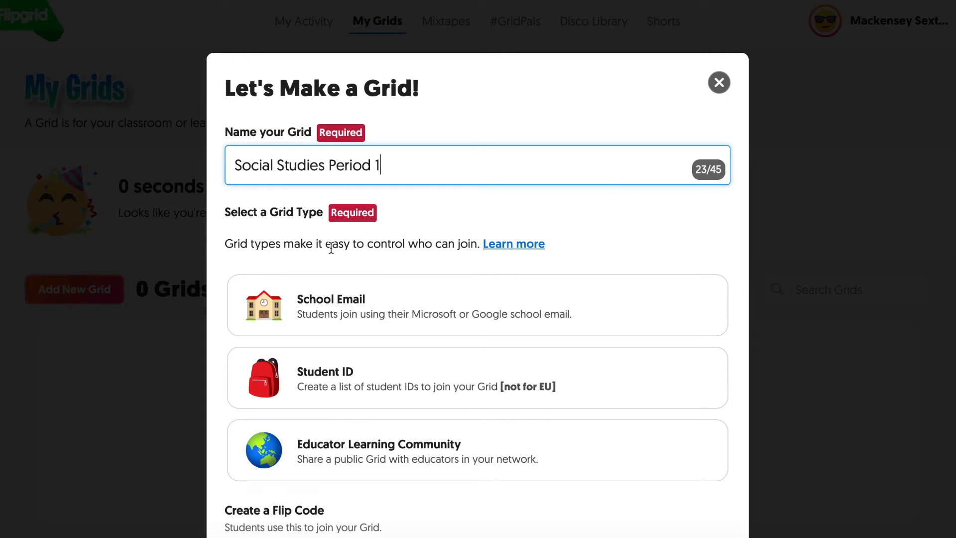
- Set the Grid type to Student ID, keep the suggested Flip Code, and continue to the student list
scroll(278, 235, "down", 2)
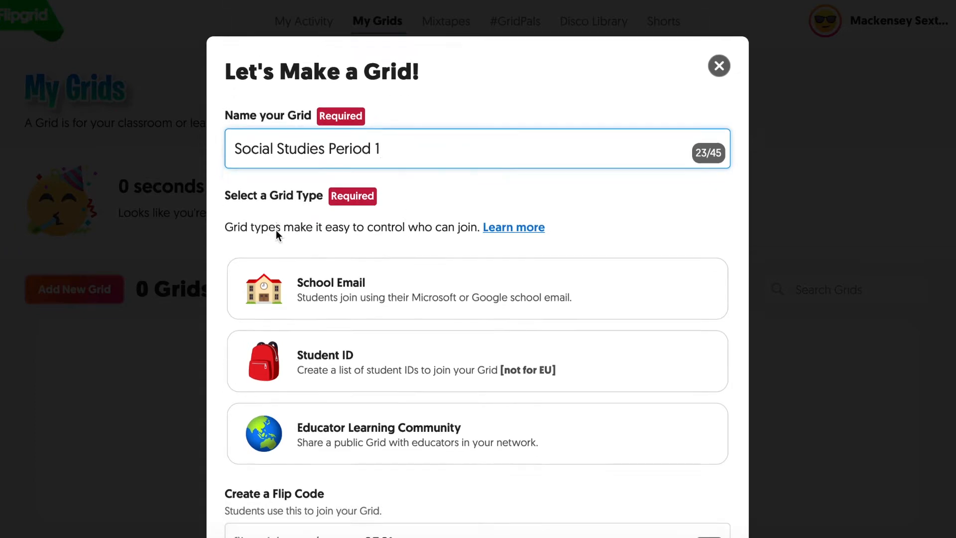
scroll(277, 235, "up", 2)
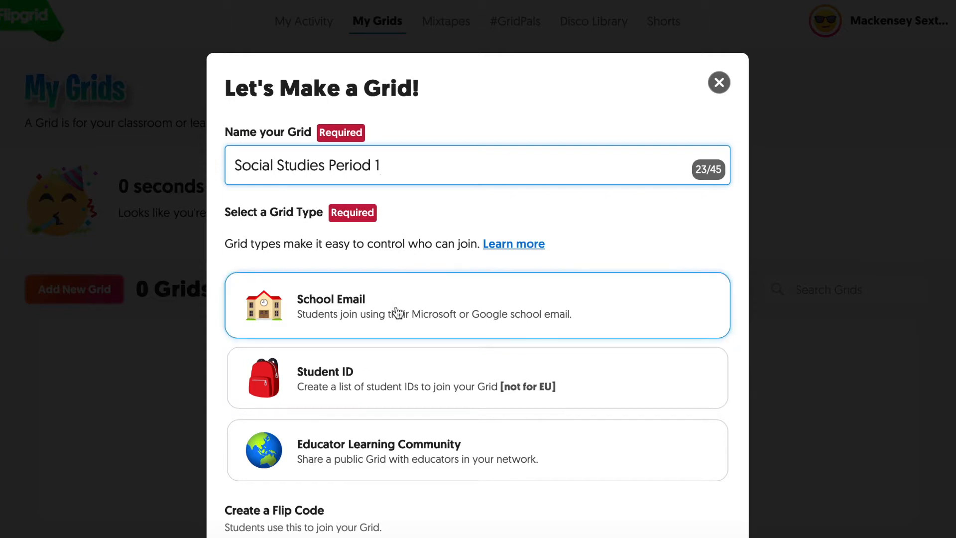
left_click(382, 373)
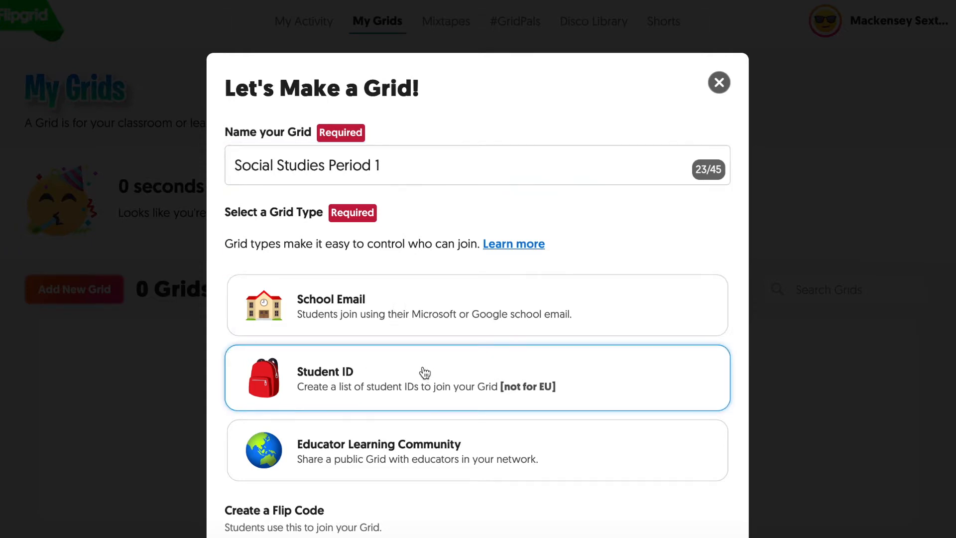
scroll(592, 387, "down", 4)
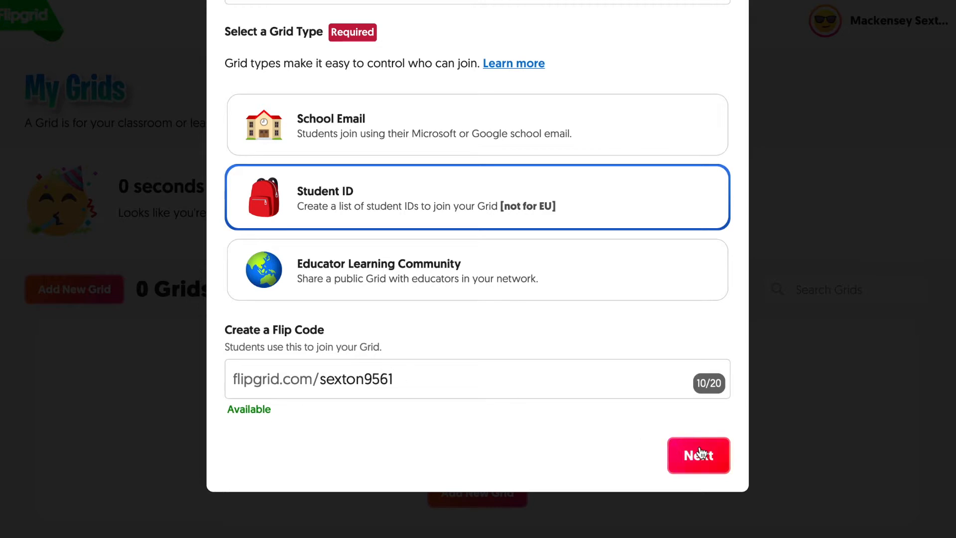
left_click(699, 454)
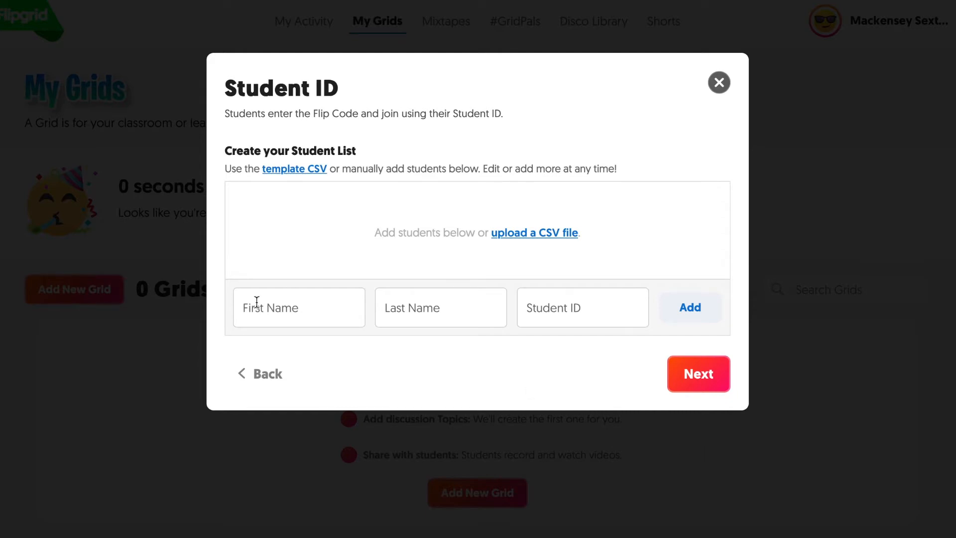
- Add the first student to the list with their first name, last initial and student ID
left_click(275, 307)
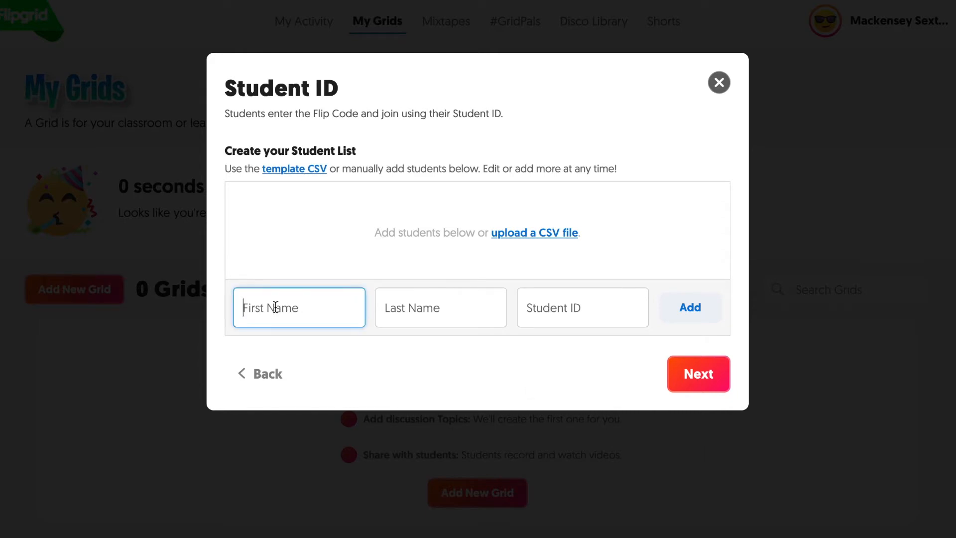
type("Ashley")
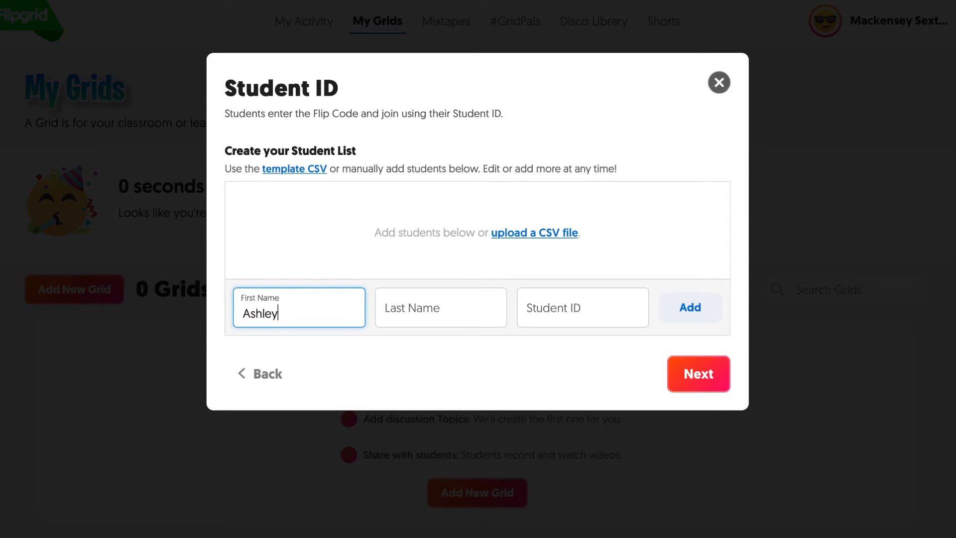
key("Tab")
type("A")
key("Tab")
type("1234")
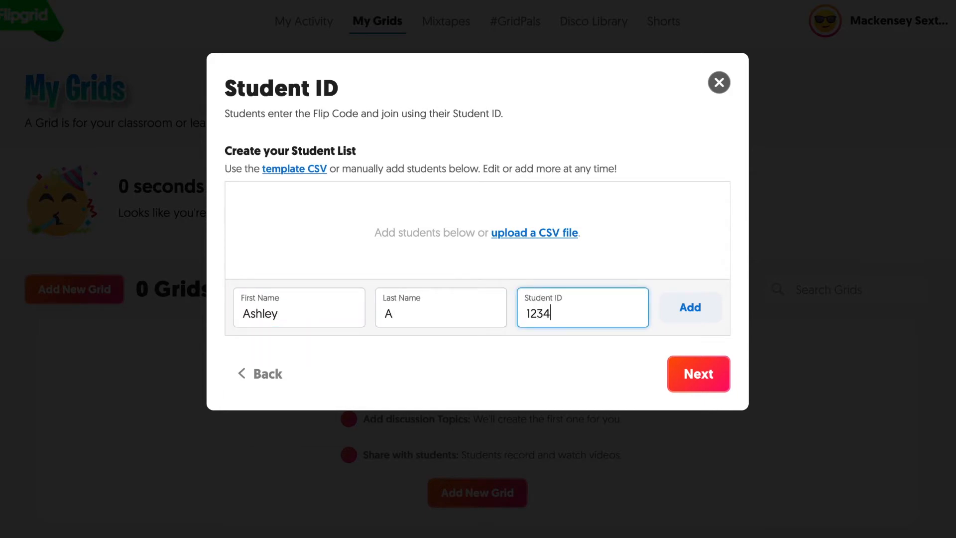
left_click(355, 377)
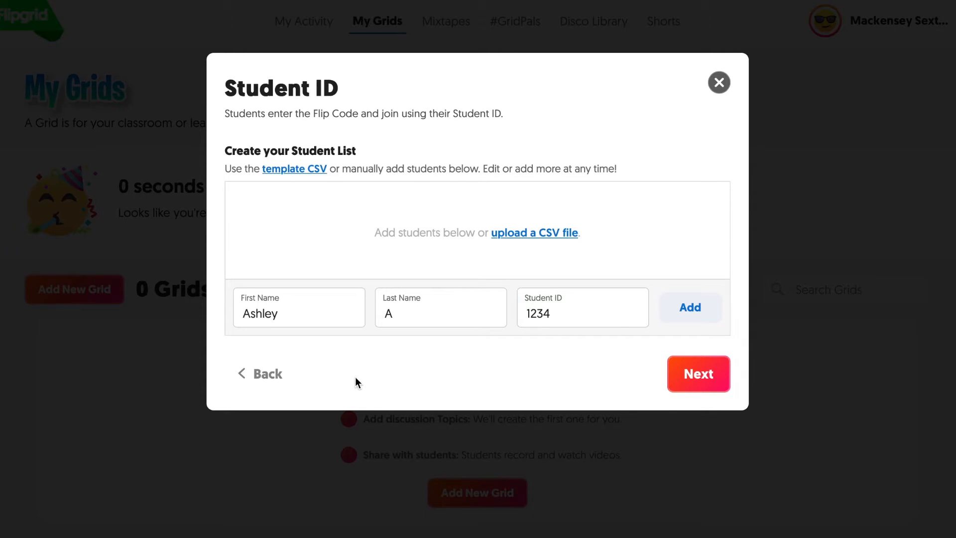
left_click(688, 316)
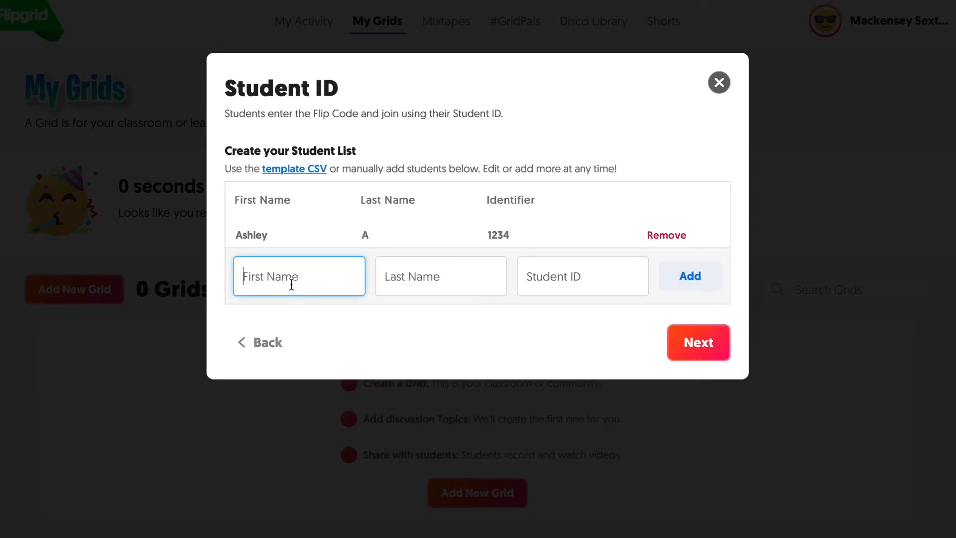
- Add a second student to the list with their first name, last initial and student ID
type("Ben")
key("Tab")
type("B")
left_click(567, 269)
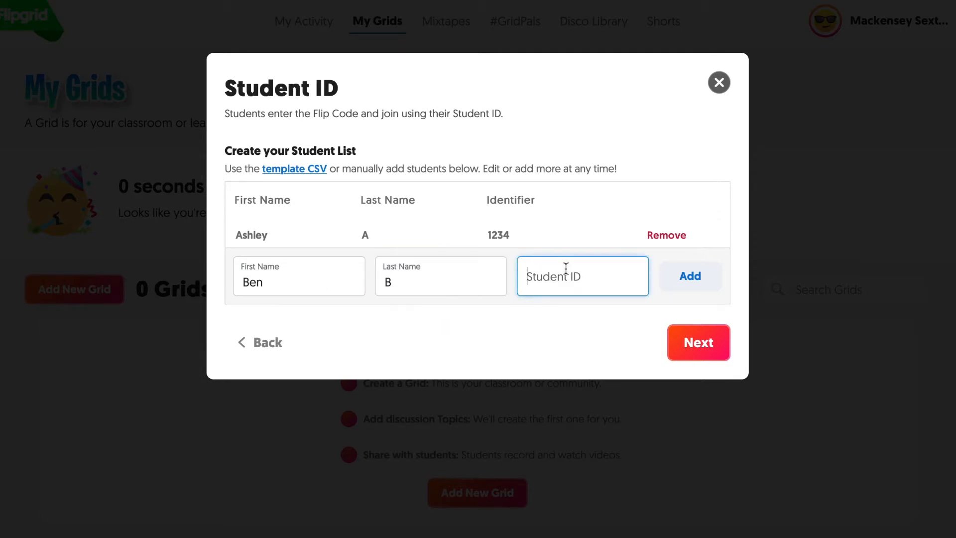
type("2345")
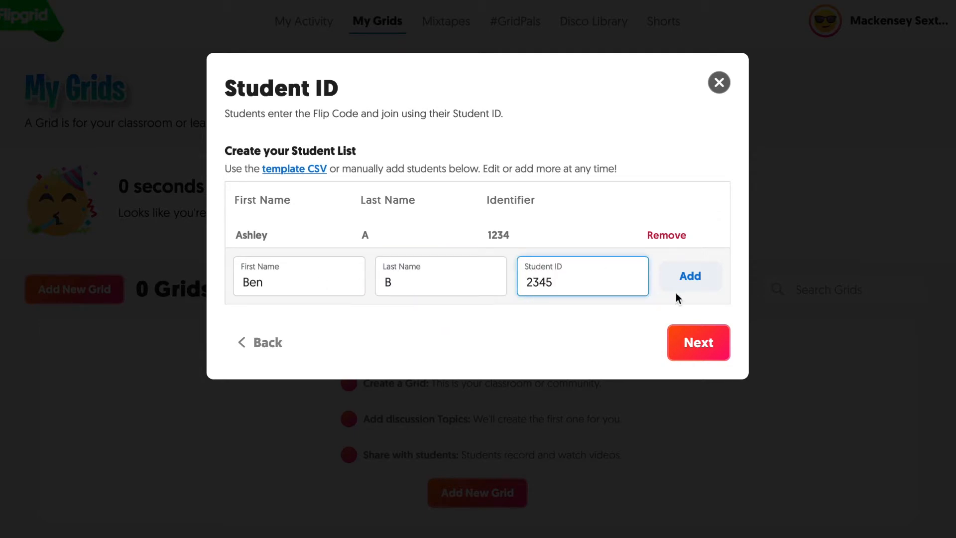
left_click(707, 280)
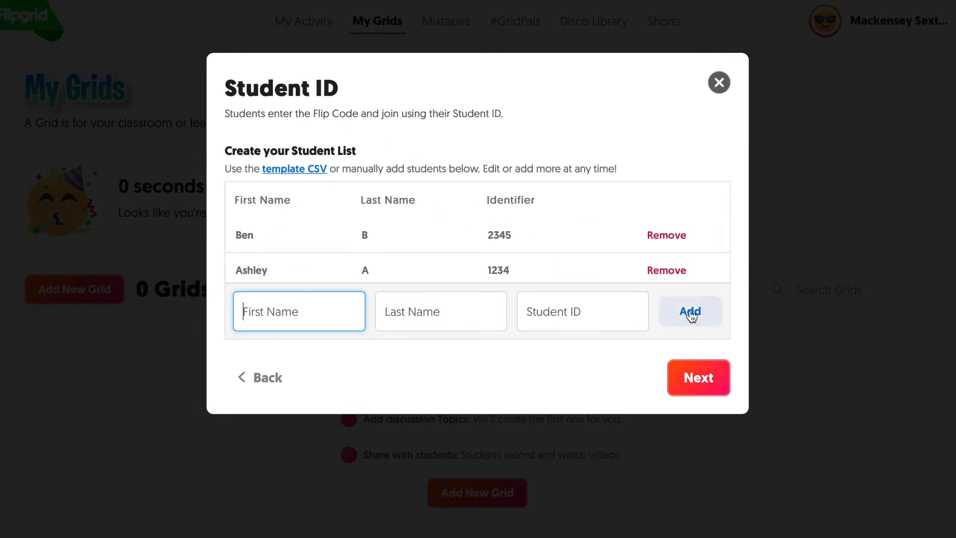
- Submit and print the student list, and launch the new Grid to reach its details page
left_click(694, 387)
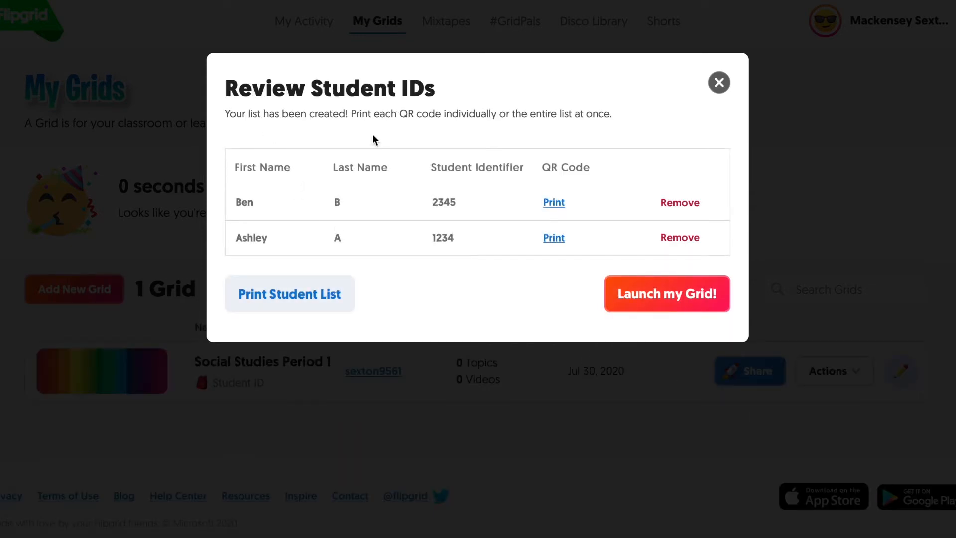
left_click(296, 302)
left_click(693, 293)
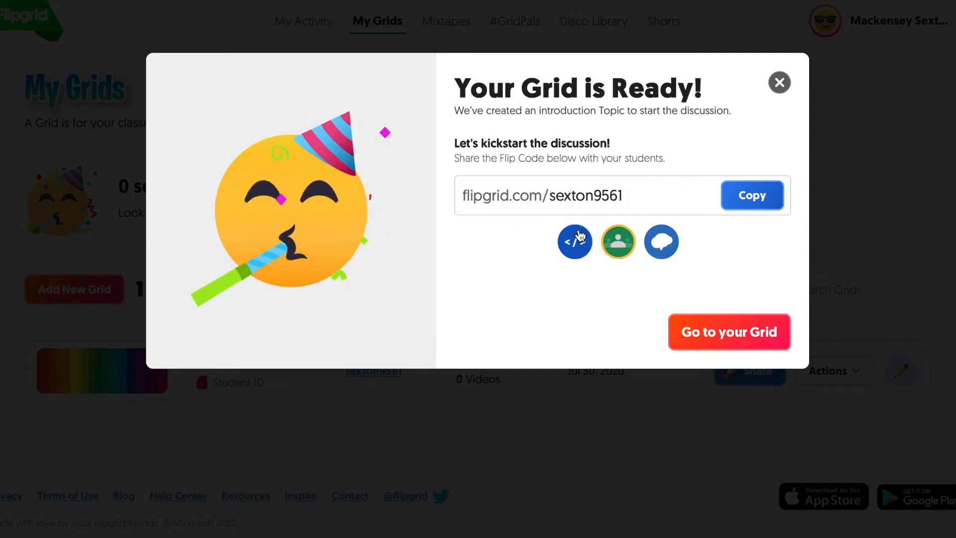
left_click(733, 343)
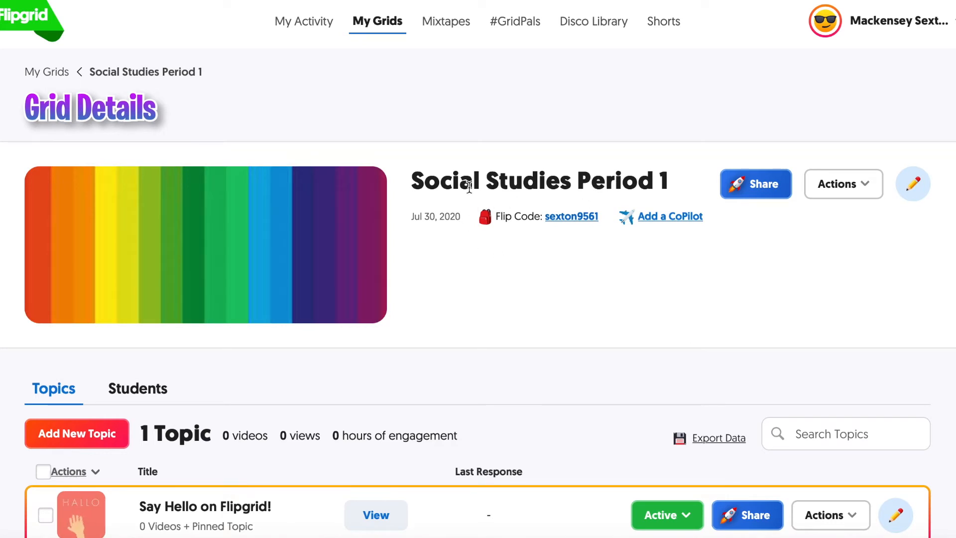
- View the CoPilot invitation form for the Grid and close it without inviting anyone
left_click(843, 185)
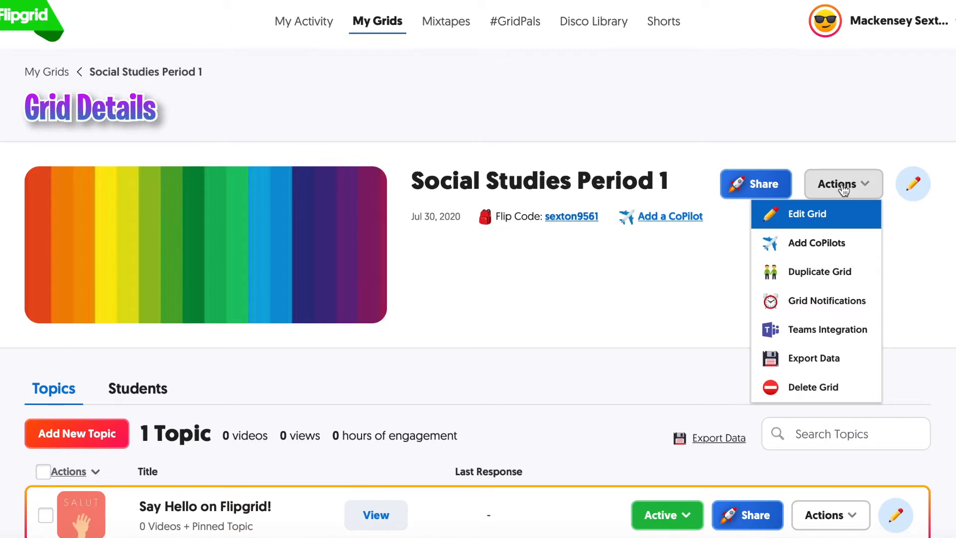
left_click(818, 246)
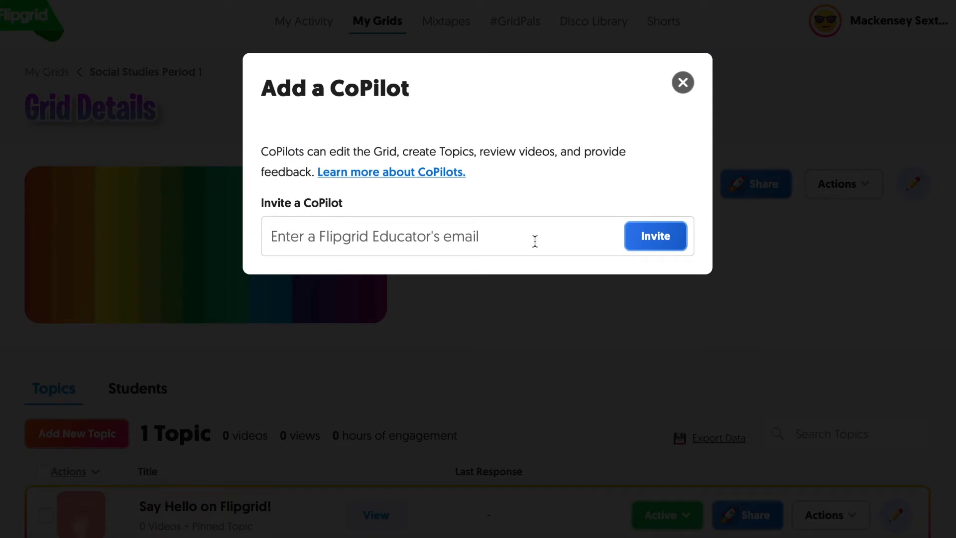
left_click(683, 83)
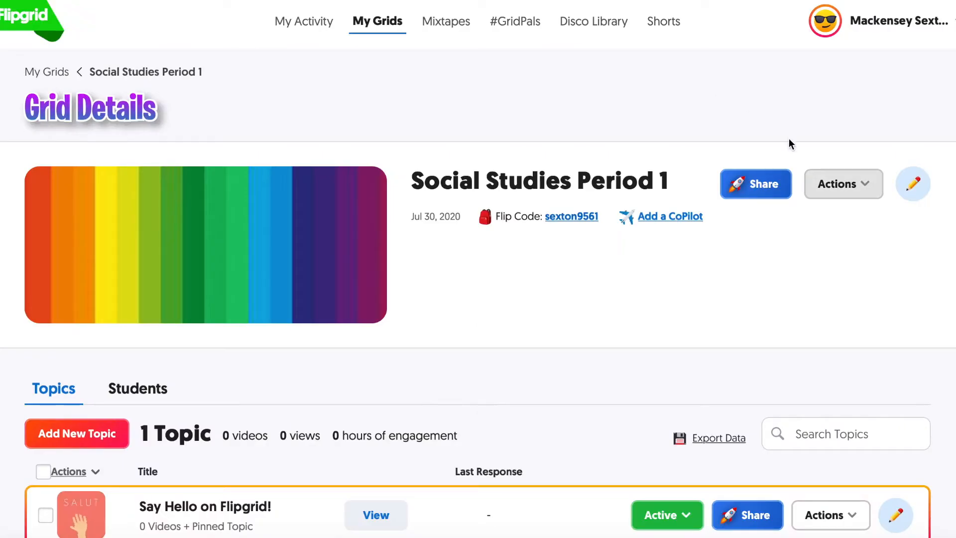
left_click(826, 186)
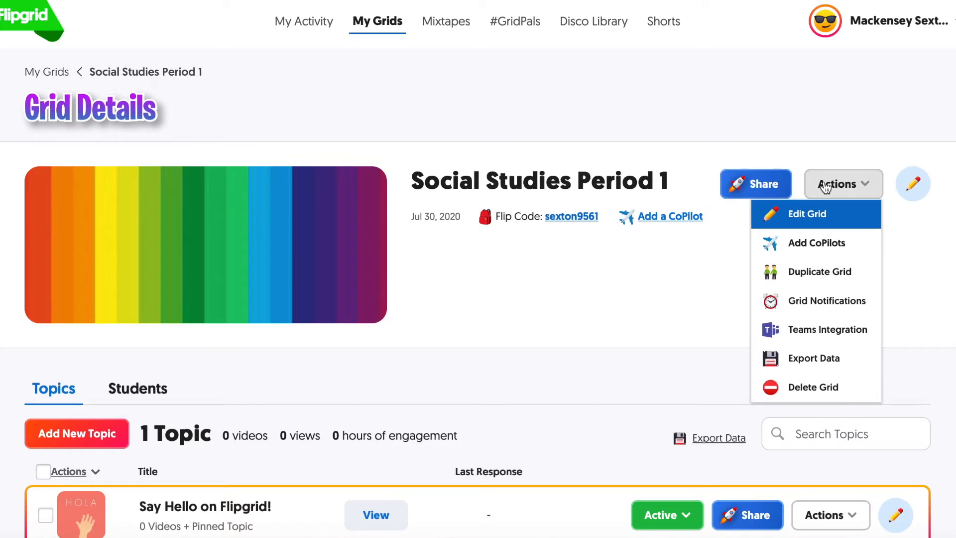
left_click(808, 300)
left_click(532, 184)
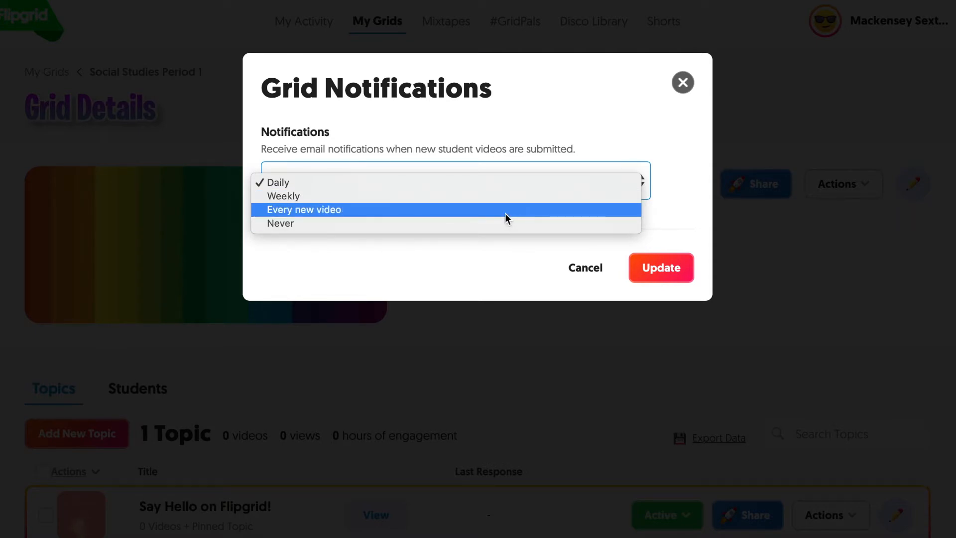
left_click(683, 83)
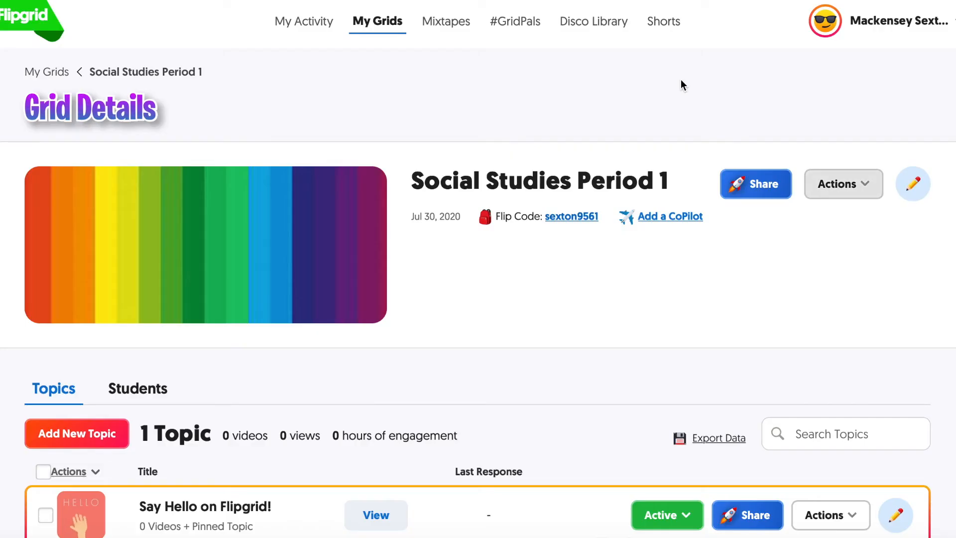
- Look over the Grid's available actions and examine its edit page, including the details, Grid type, student list and feature settings
left_click(853, 184)
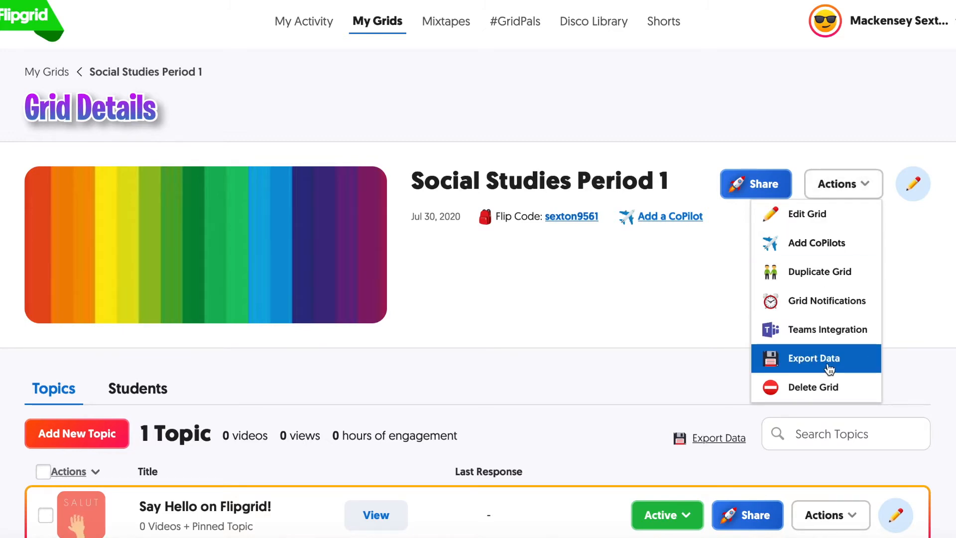
left_click(916, 290)
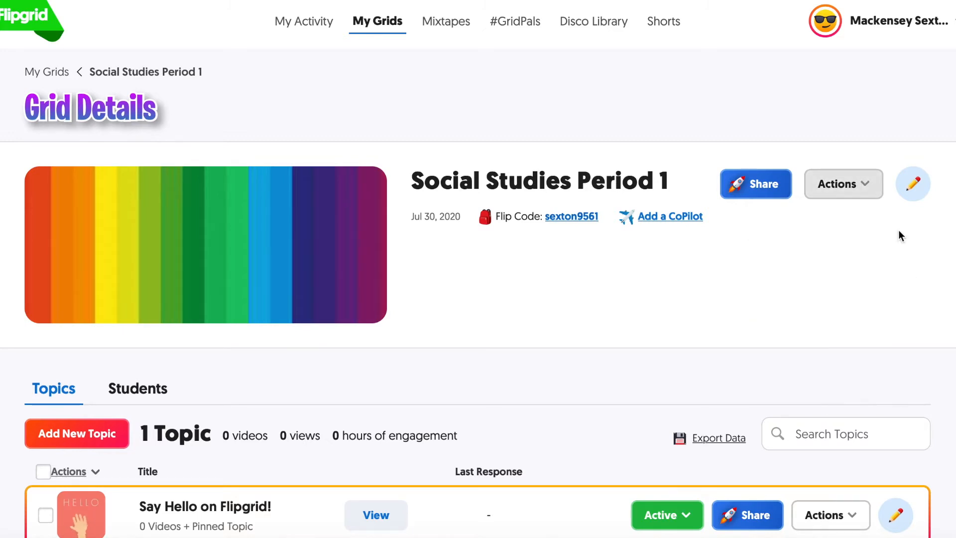
left_click(916, 186)
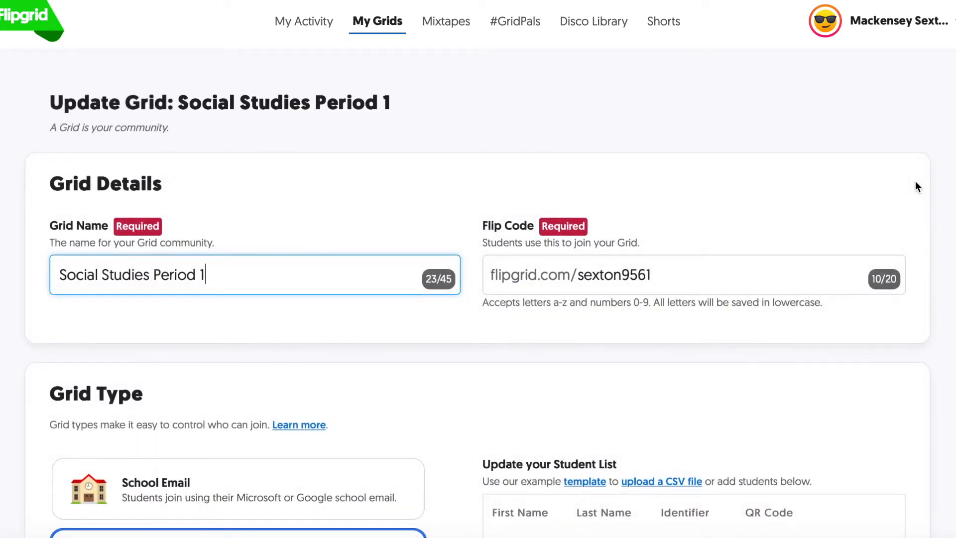
scroll(736, 176, "down", 2)
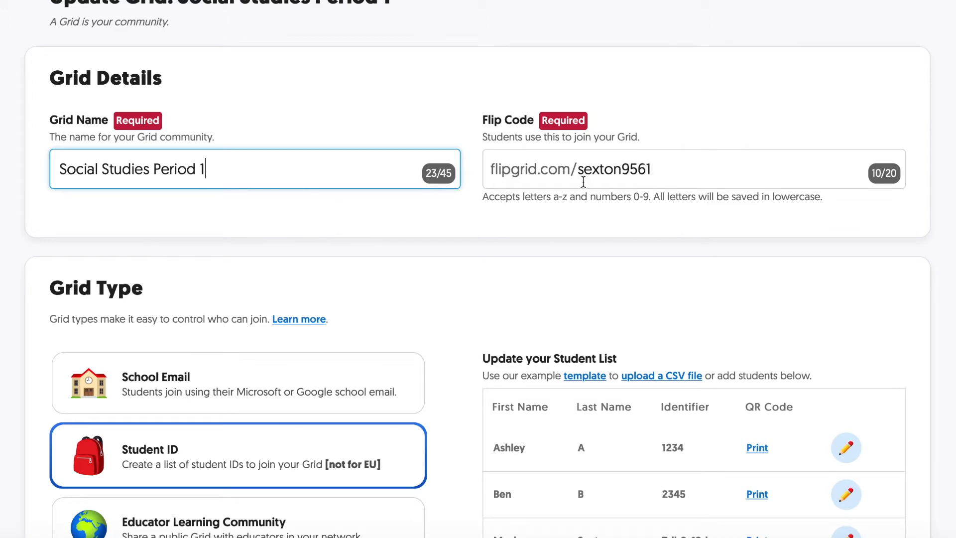
scroll(247, 212, "down", 3)
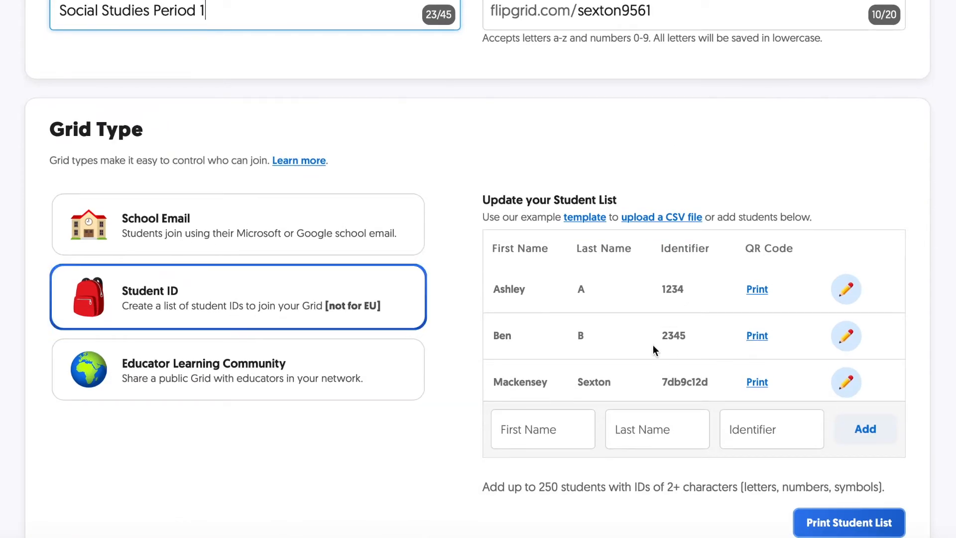
scroll(655, 347, "down", 3)
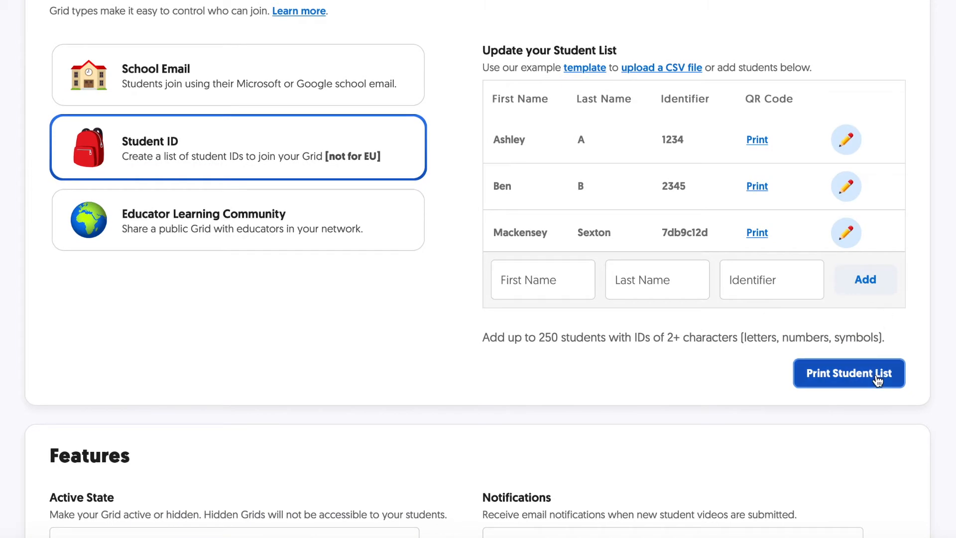
scroll(691, 398, "down", 3)
scroll(691, 398, "down", 3)
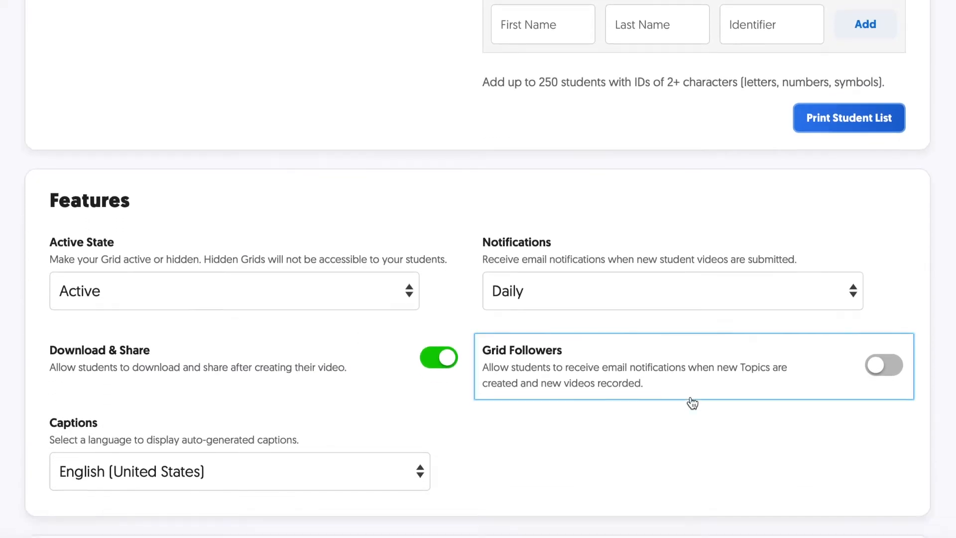
- View the Active State options in the Grid's features and keep the Grid active
scroll(691, 397, "down", 1)
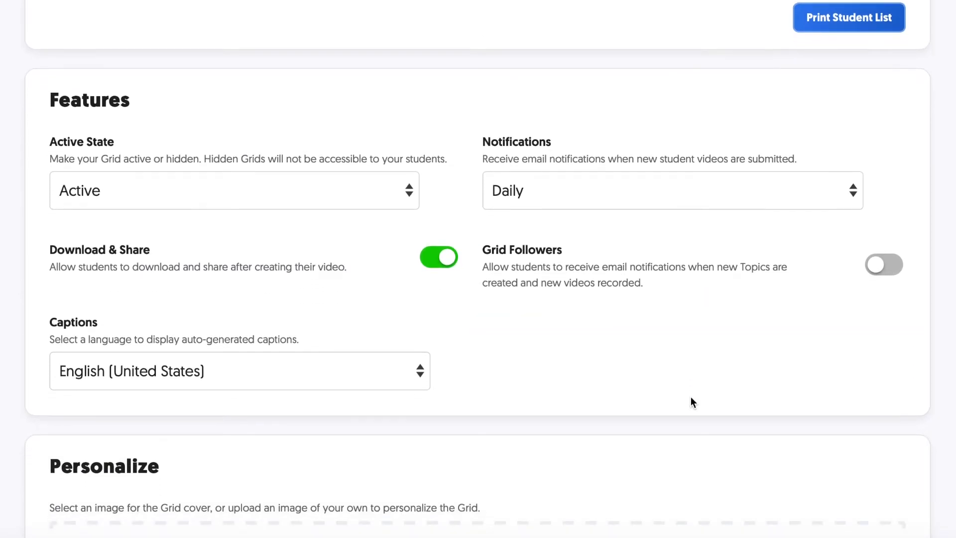
left_click(192, 199)
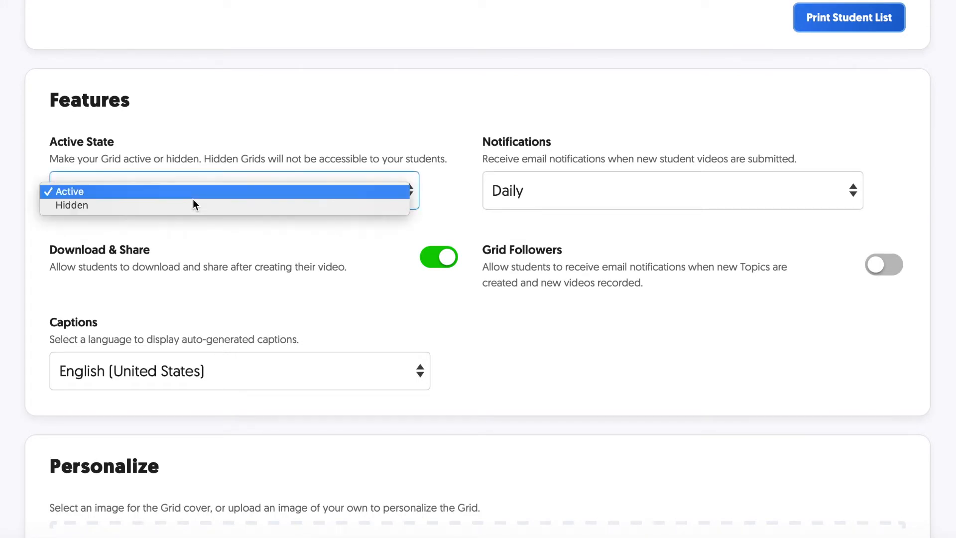
left_click(207, 237)
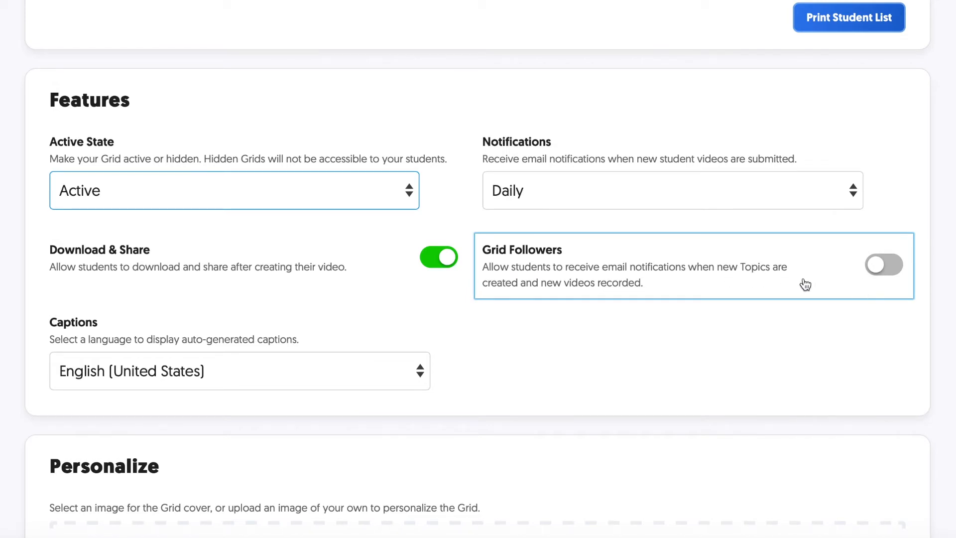
- Examine the Personalize section of the Grid, including the image upload area and the Featured, Nature and People cover images
scroll(805, 284, "down", 3)
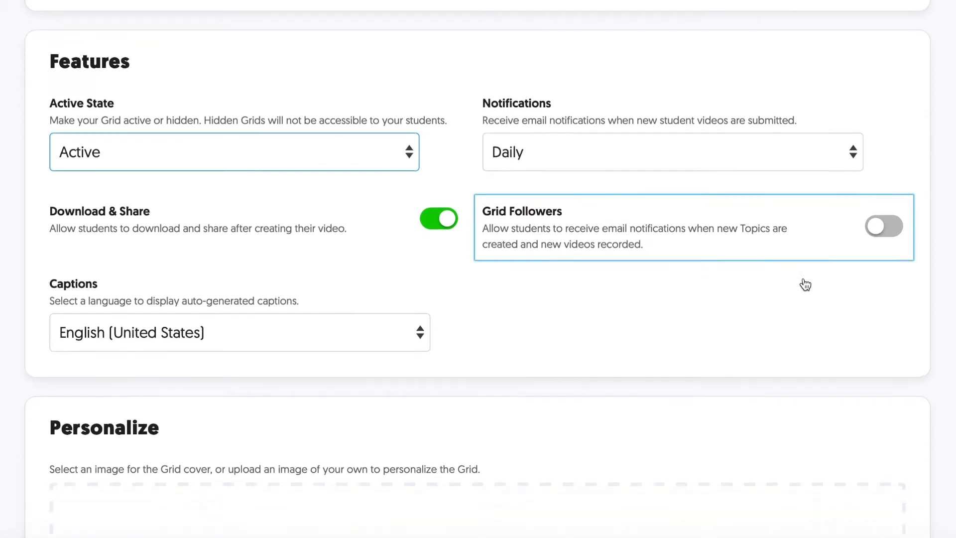
scroll(805, 282, "down", 3)
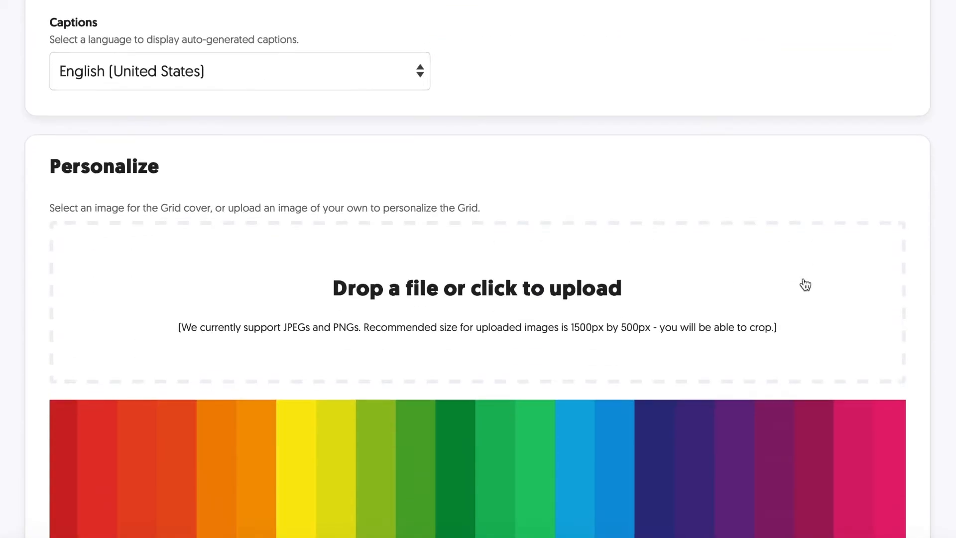
scroll(770, 290, "down", 1)
scroll(769, 290, "down", 1)
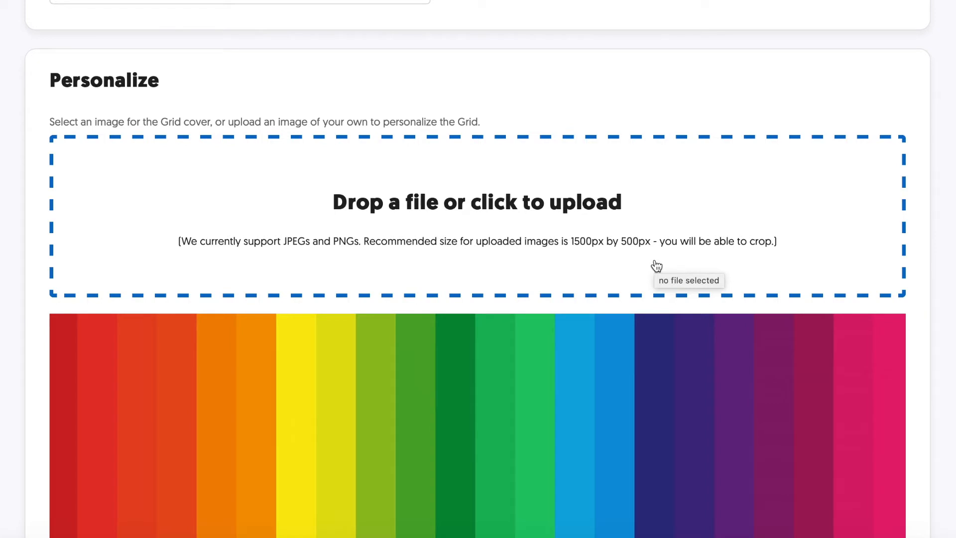
scroll(656, 266, "down", 7)
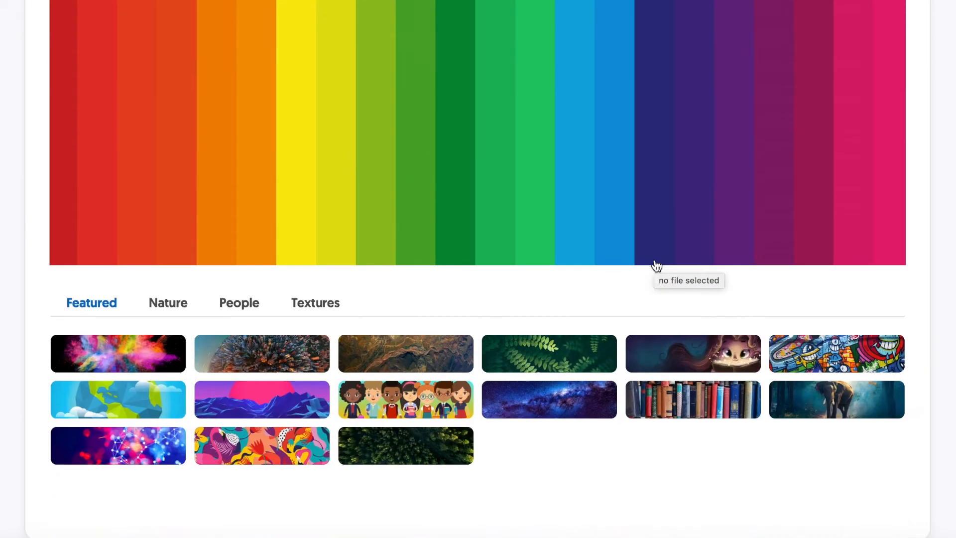
scroll(656, 264, "down", 2)
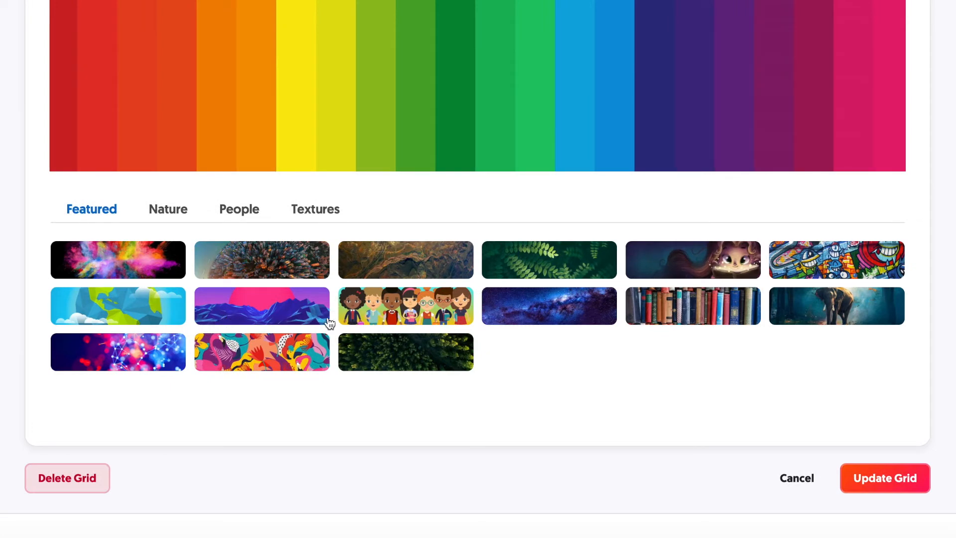
left_click(181, 219)
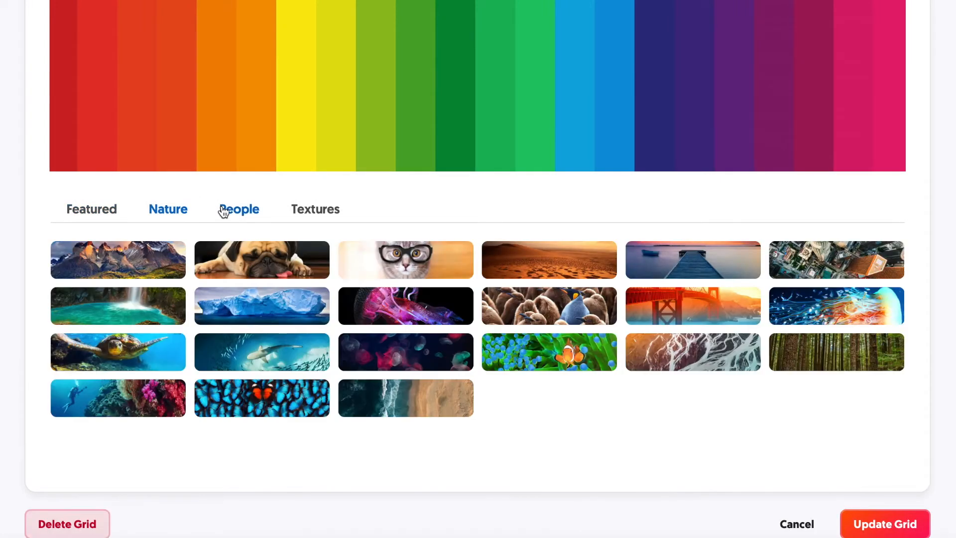
left_click(223, 214)
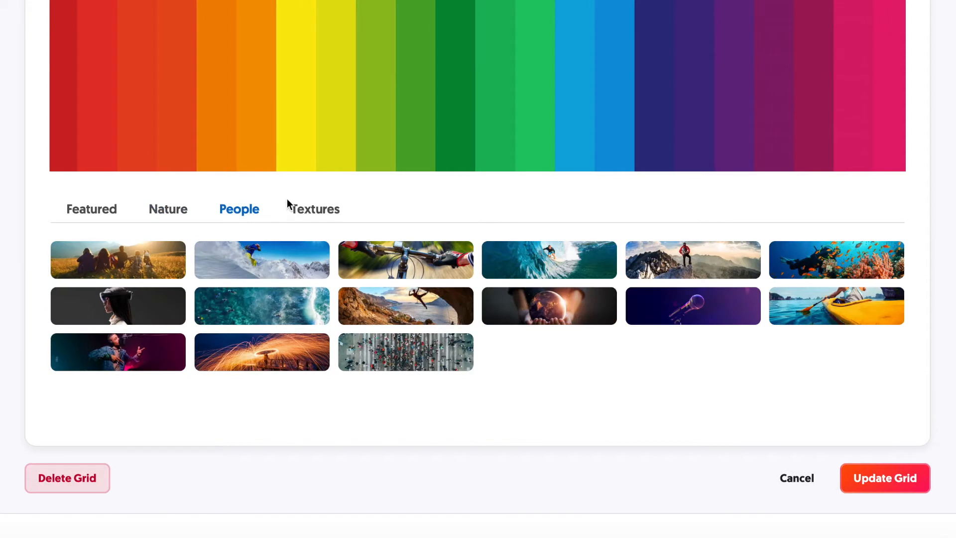
- Set the Grid cover to the blue-to-pink geometric line image from the Textures category and update the Grid
left_click(302, 210)
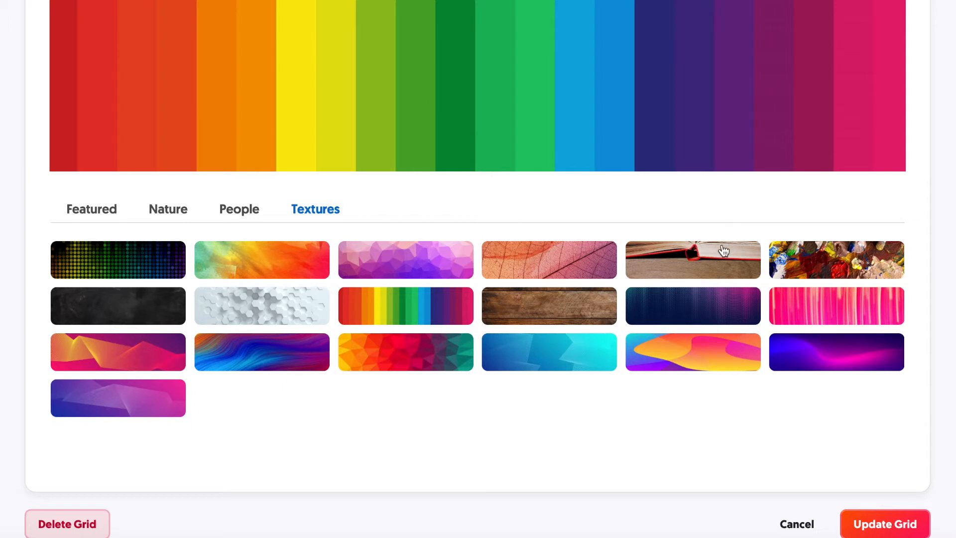
left_click(717, 262)
left_click(120, 401)
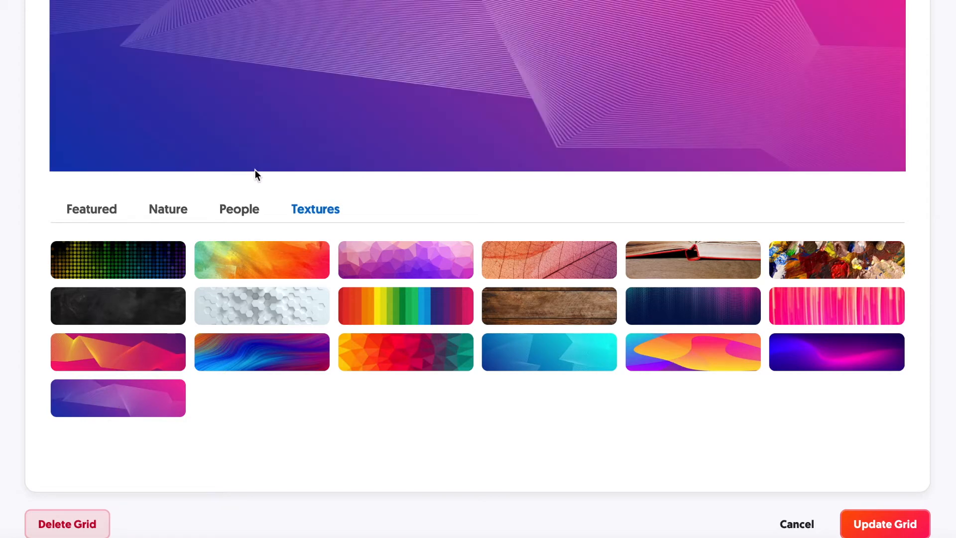
scroll(290, 145, "up", 3)
scroll(291, 145, "down", 5)
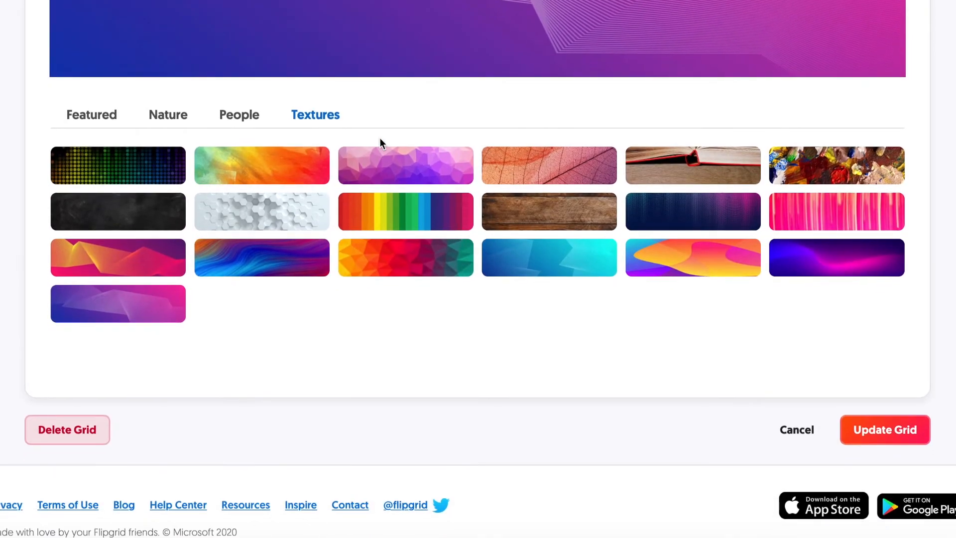
left_click(886, 428)
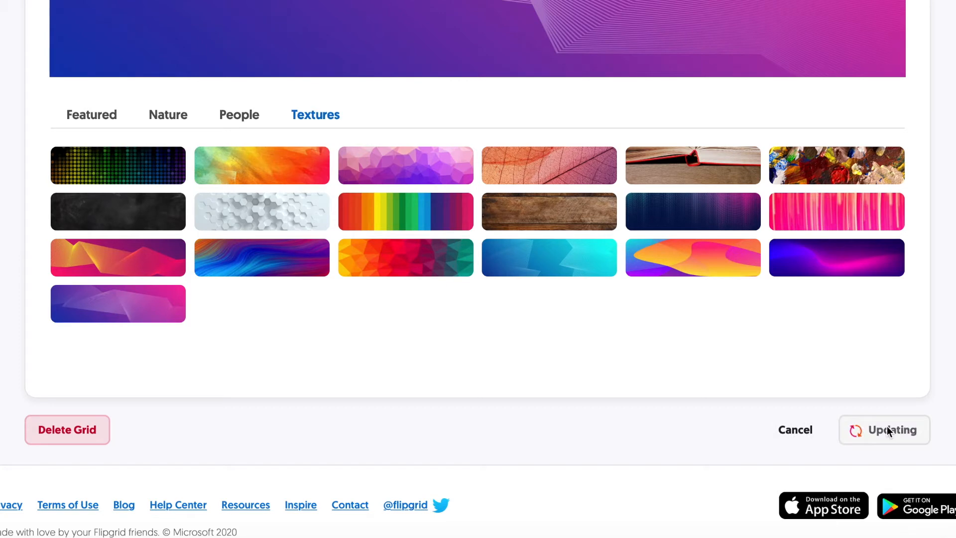
- View the "Say Hello on Flipgrid!" Topic as a student and join the Grid by entering the Student ID
scroll(886, 426, "down", 3)
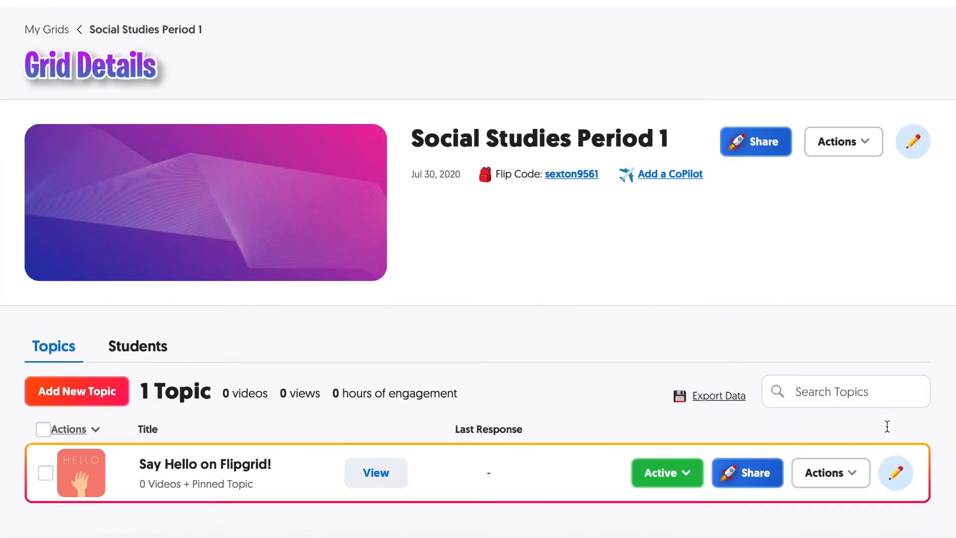
scroll(886, 425, "down", 2)
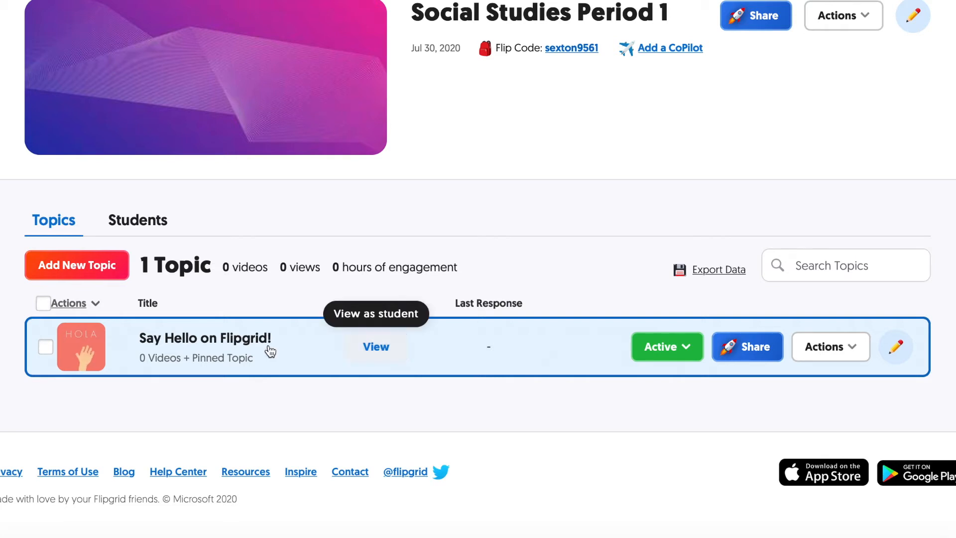
left_click(380, 346)
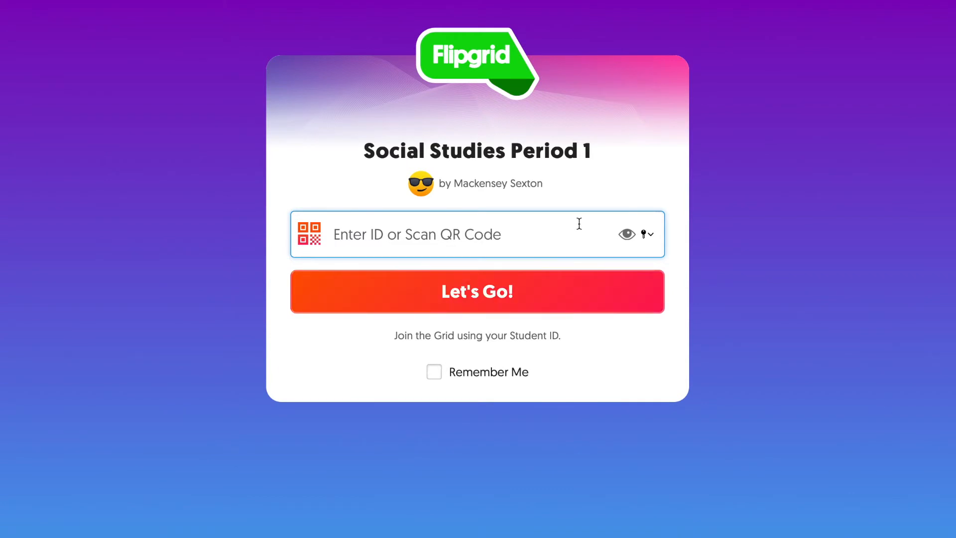
type("1")
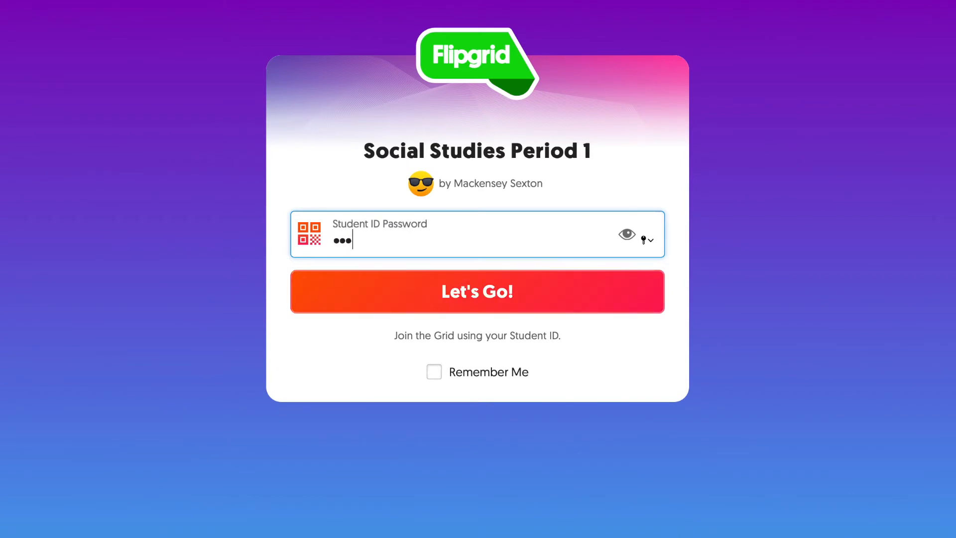
left_click(511, 292)
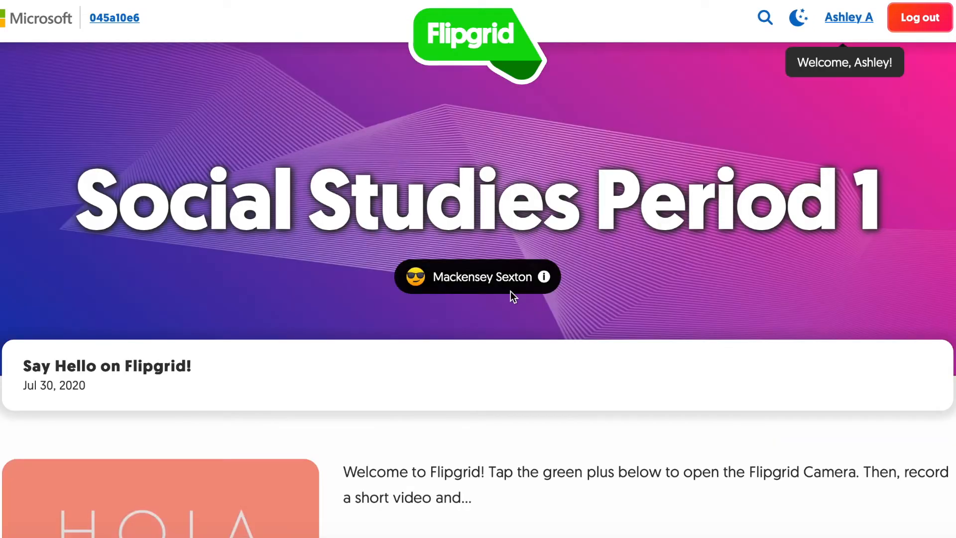
- Examine the student view of the Grid, including the account options, Topic prompt, responses area and response recording option
scroll(510, 291, "down", 1)
scroll(509, 291, "up", 2)
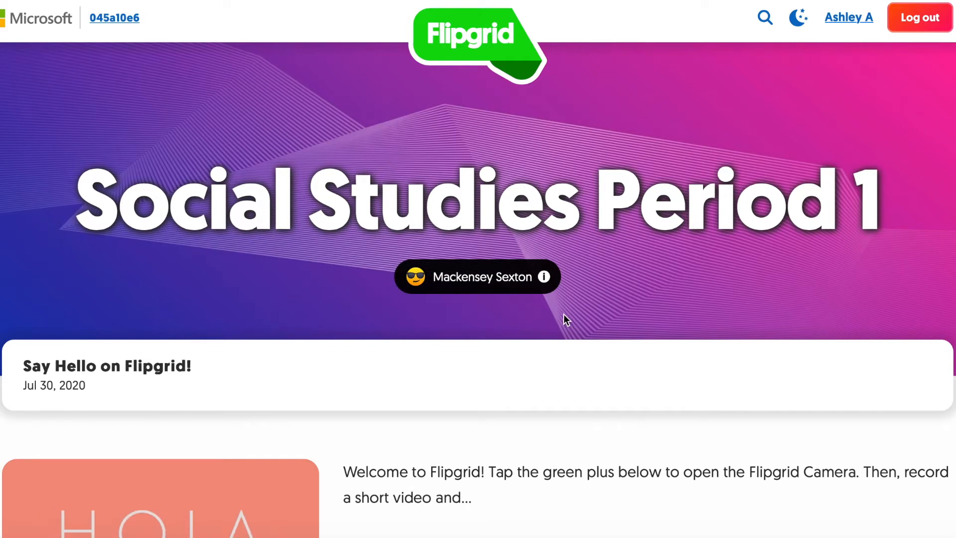
left_click(855, 22)
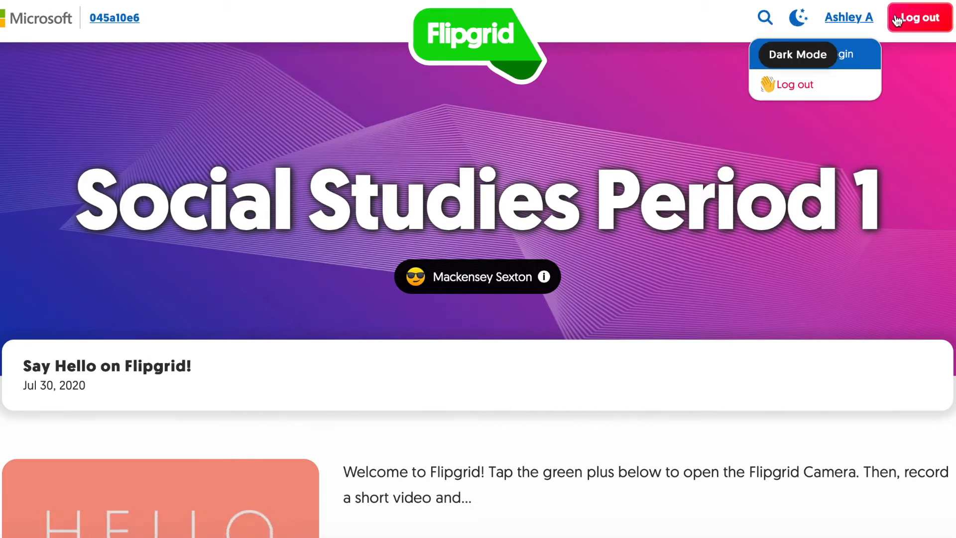
scroll(550, 171, "down", 1)
scroll(550, 170, "down", 4)
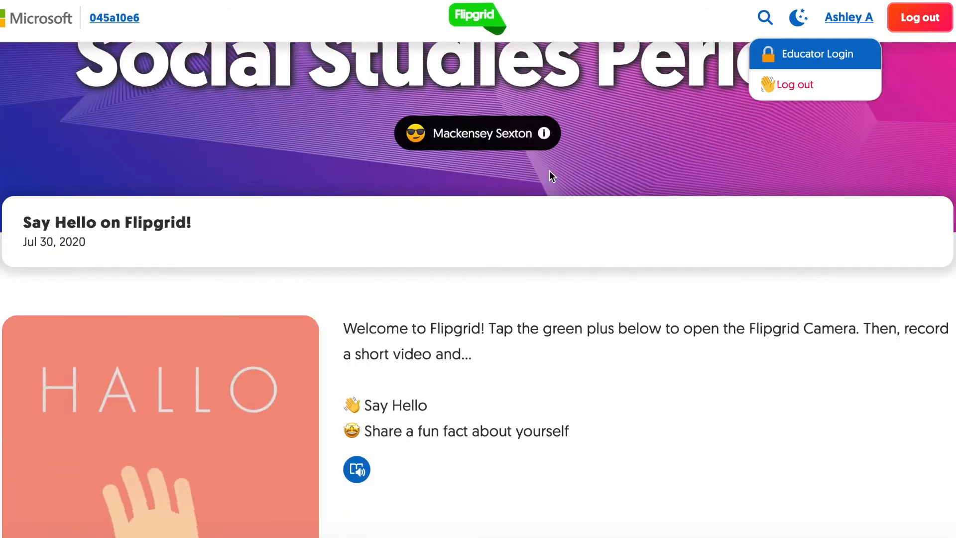
scroll(549, 175, "down", 2)
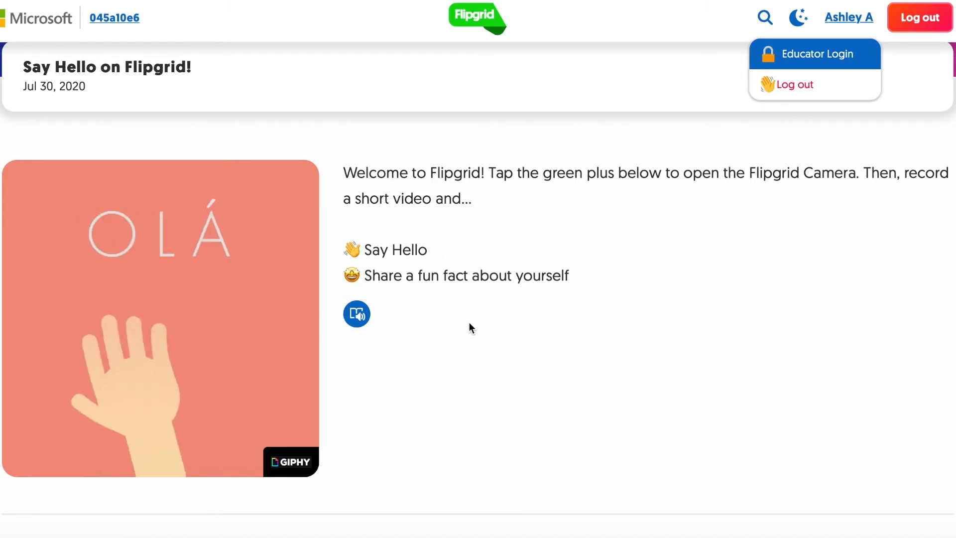
scroll(469, 327, "down", 1)
scroll(427, 305, "down", 4)
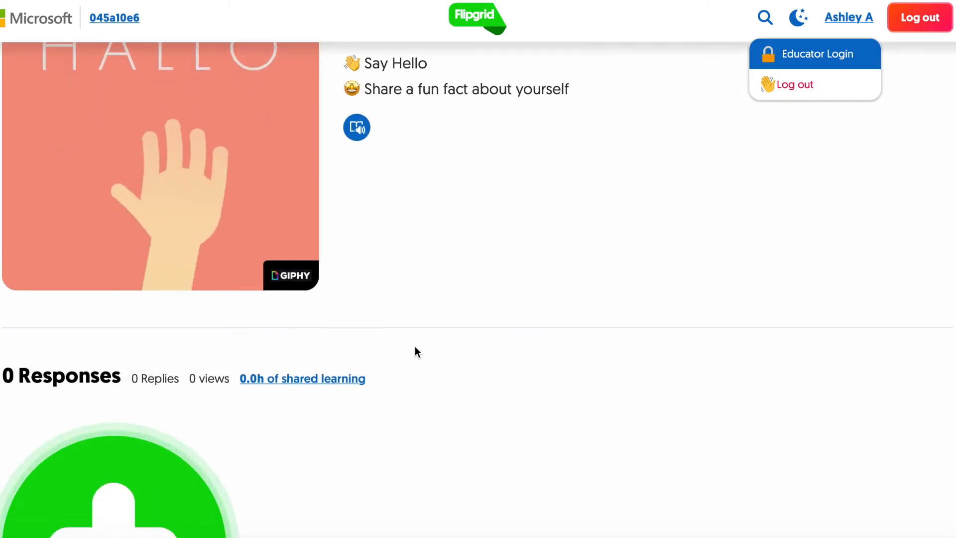
scroll(415, 351, "down", 2)
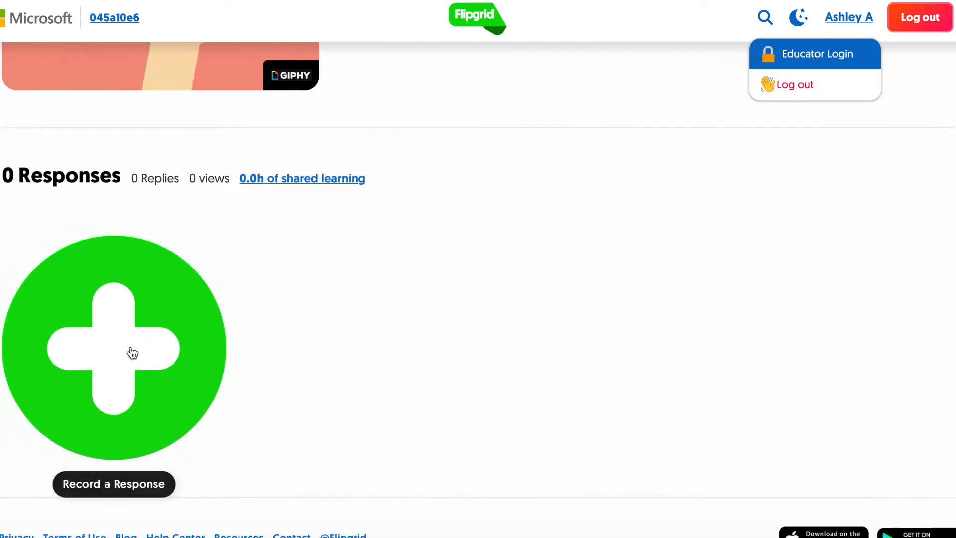
scroll(724, 119, "up", 6)
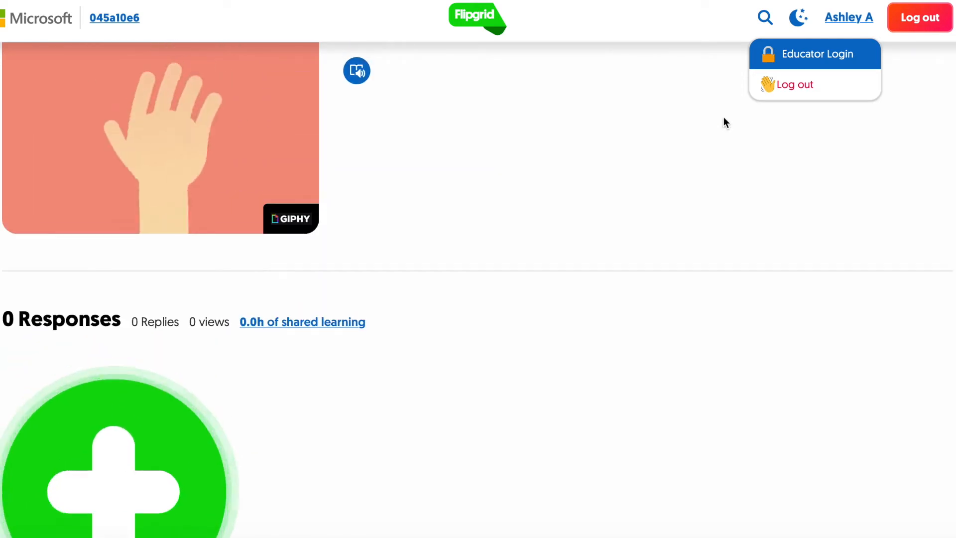
scroll(724, 117, "up", 1)
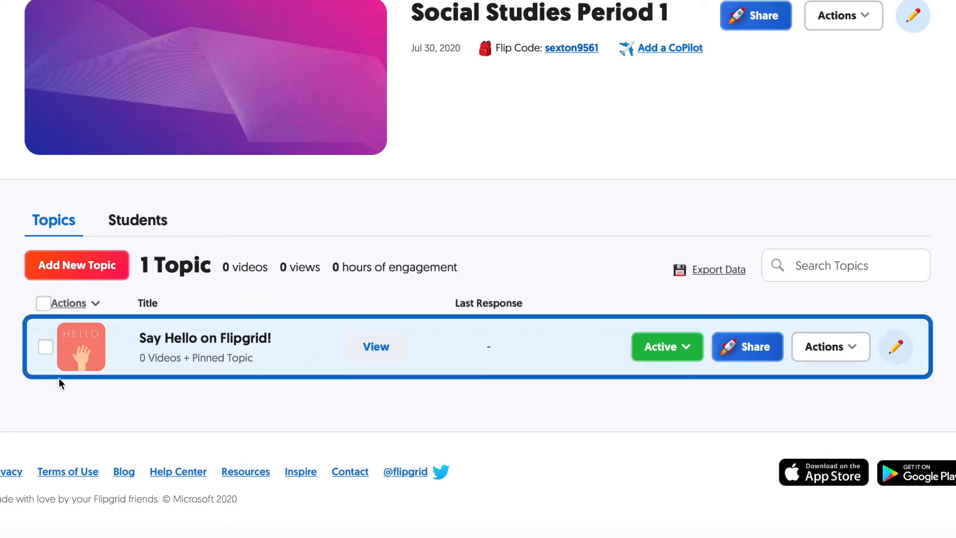
- Back on the Grid's details page, set the status of the "Say Hello on Flipgrid!" Topic to Hidden
left_click(45, 349)
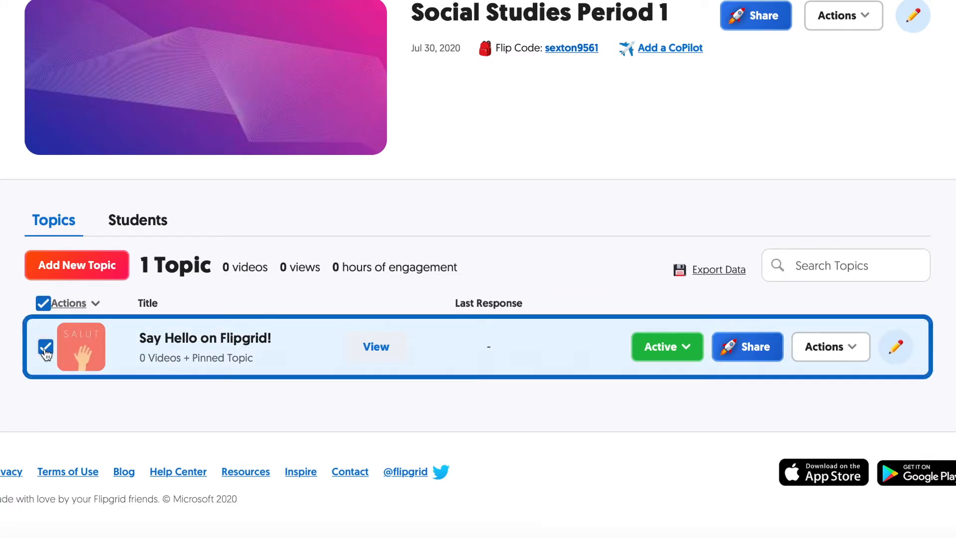
left_click(46, 351)
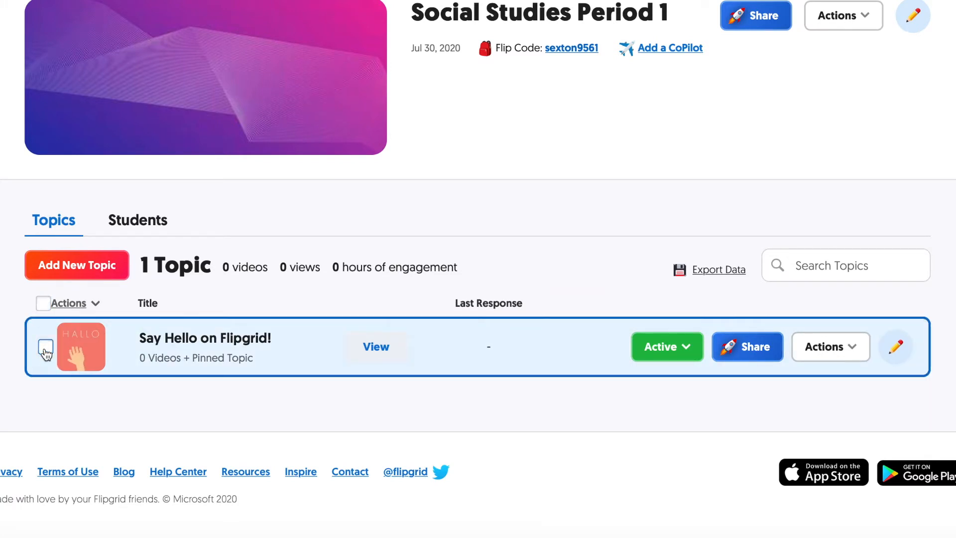
left_click(670, 351)
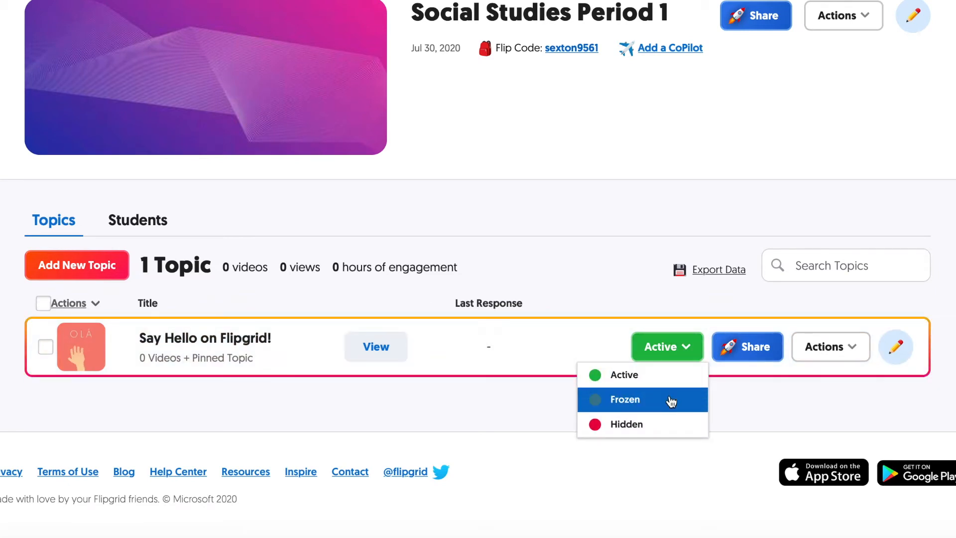
left_click(667, 427)
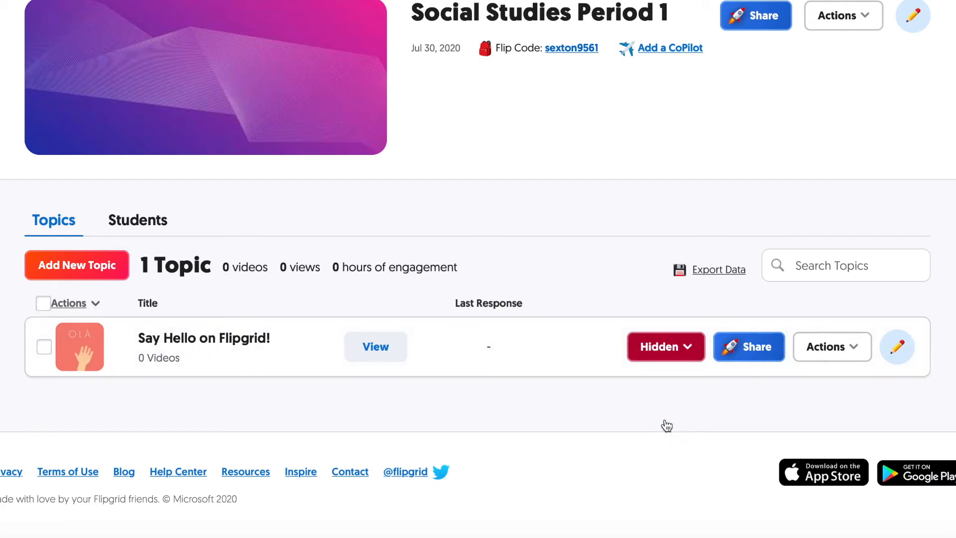
- Look over the Topic's sharing options, including Topic Guest Mode, and the list of actions available for the Topic
left_click(745, 352)
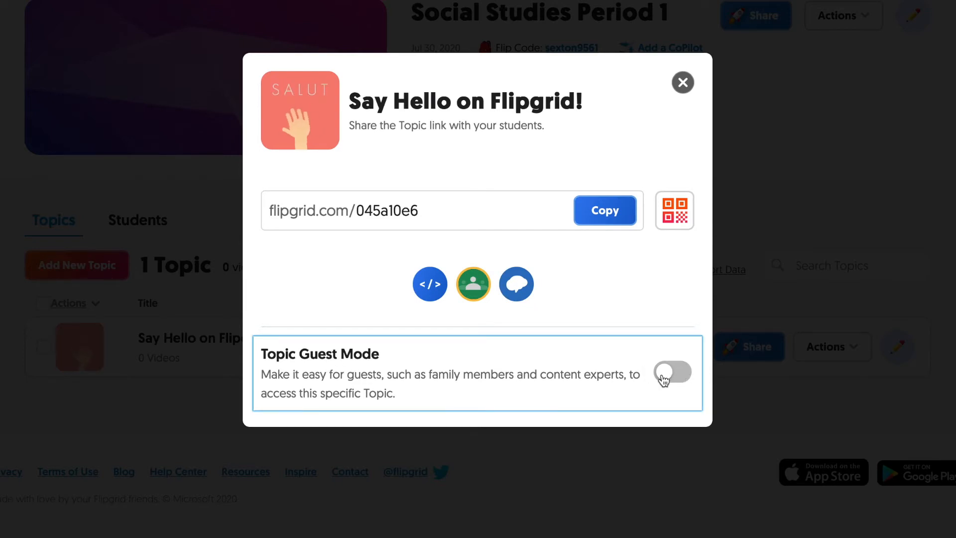
left_click(682, 83)
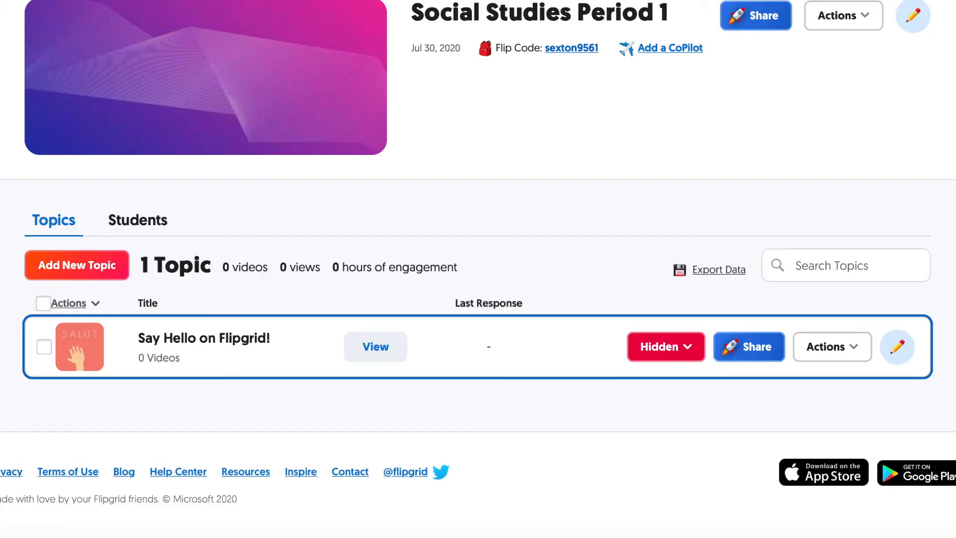
left_click(863, 356)
scroll(864, 356, "down", 1)
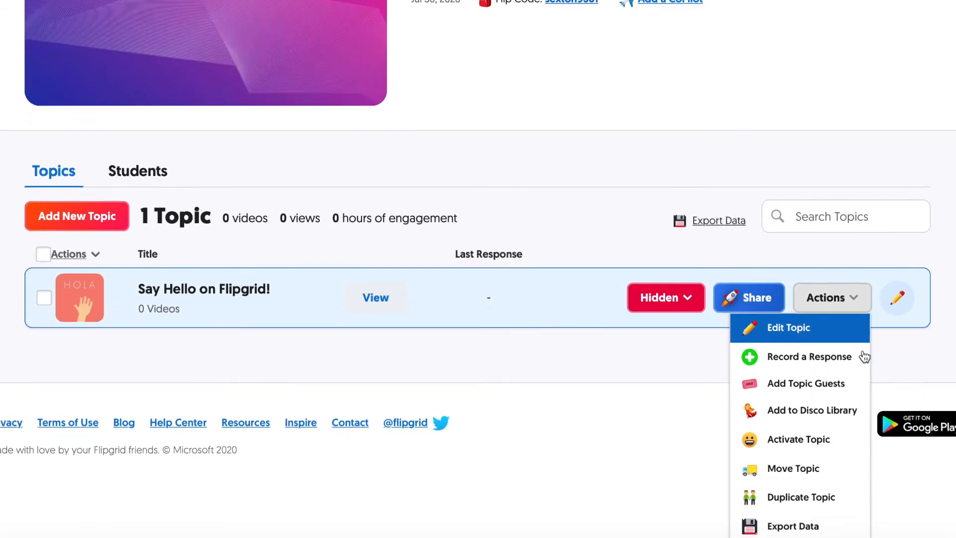
scroll(864, 357, "down", 1)
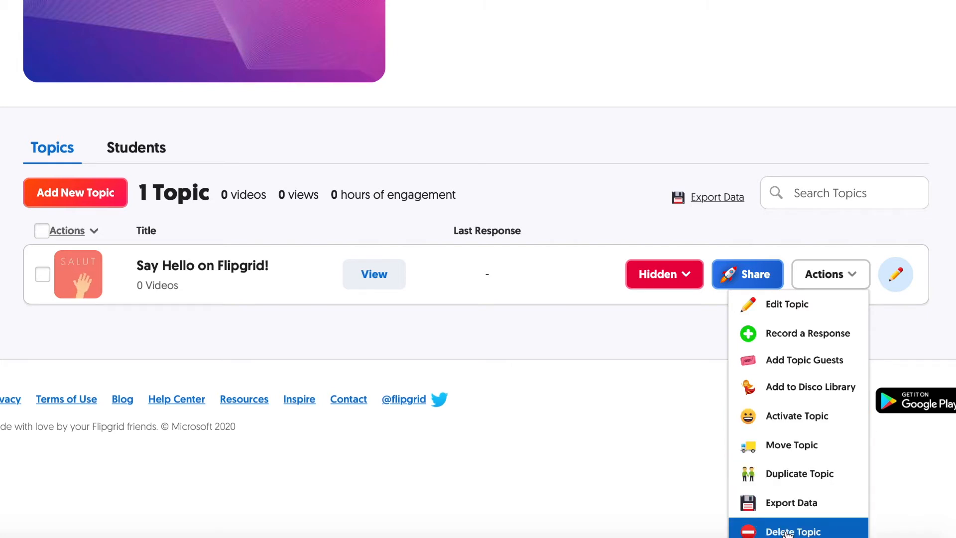
- Open the "Say Hello on Flipgrid!" Topic for editing and review its title, prompt, and recording time choices
left_click(903, 285)
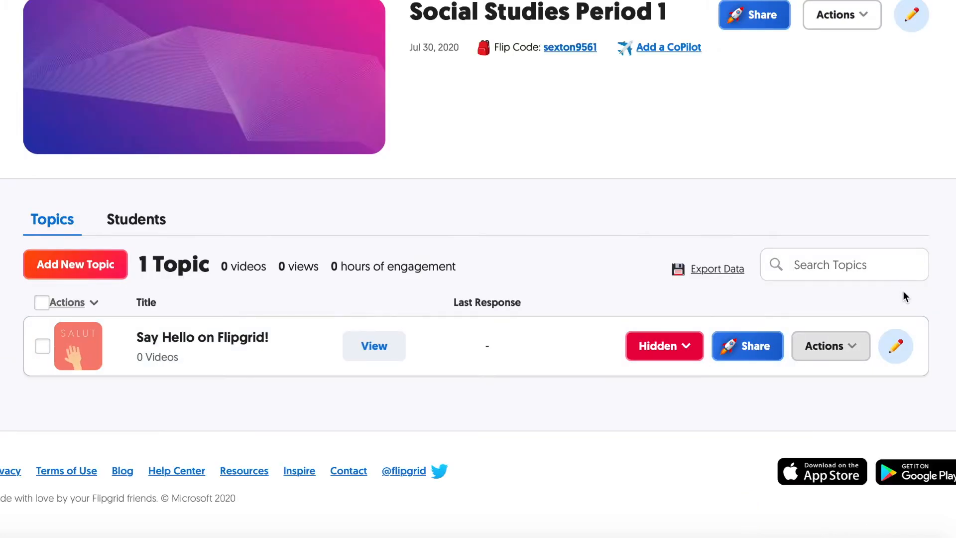
left_click(890, 350)
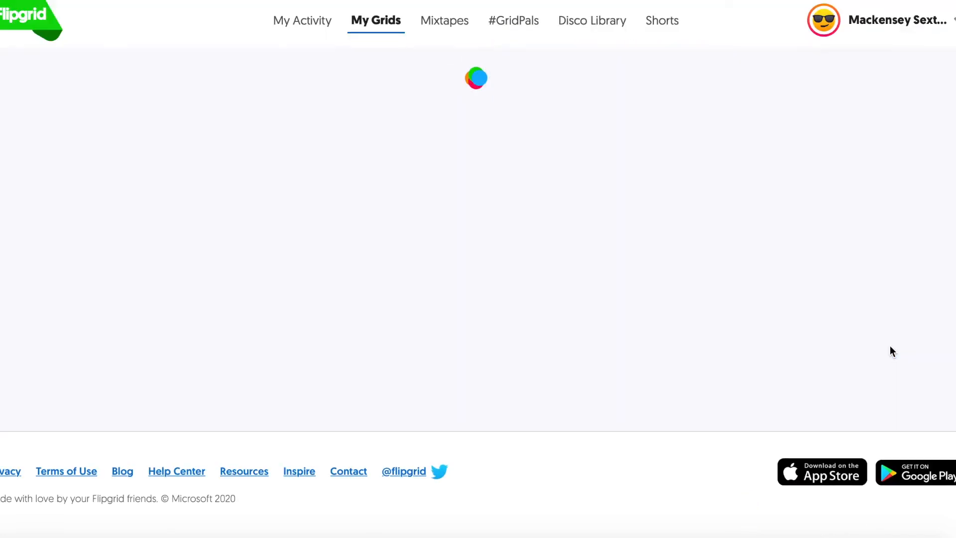
scroll(732, 337, "down", 3)
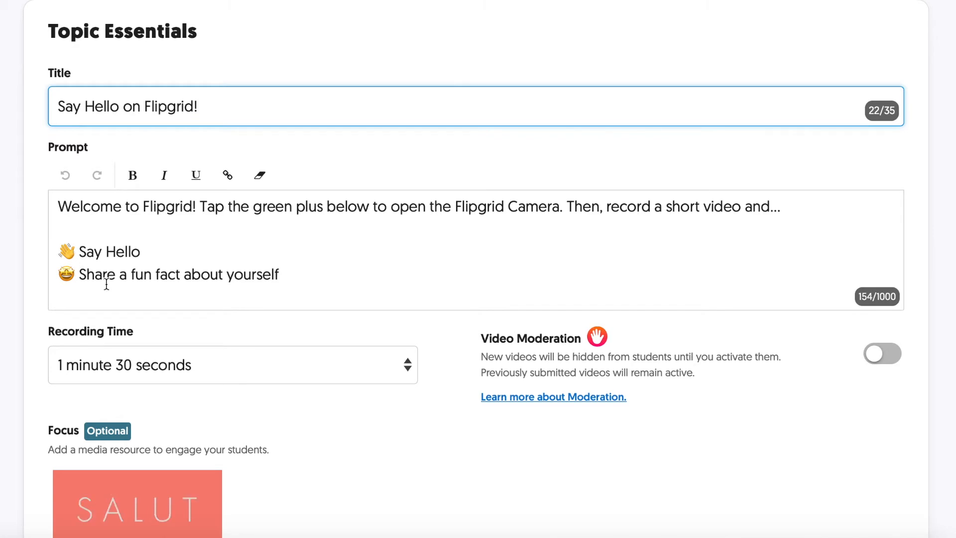
scroll(106, 284, "down", 3)
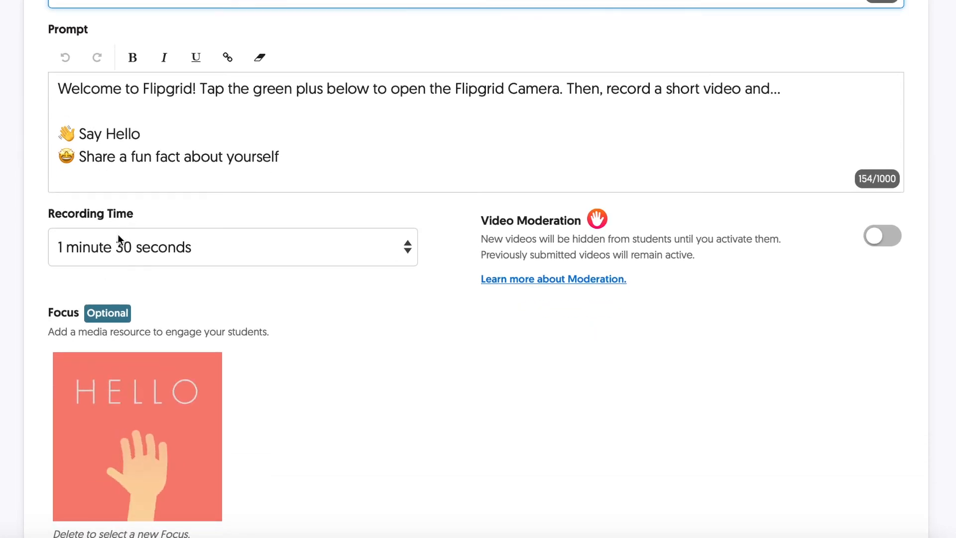
left_click(114, 258)
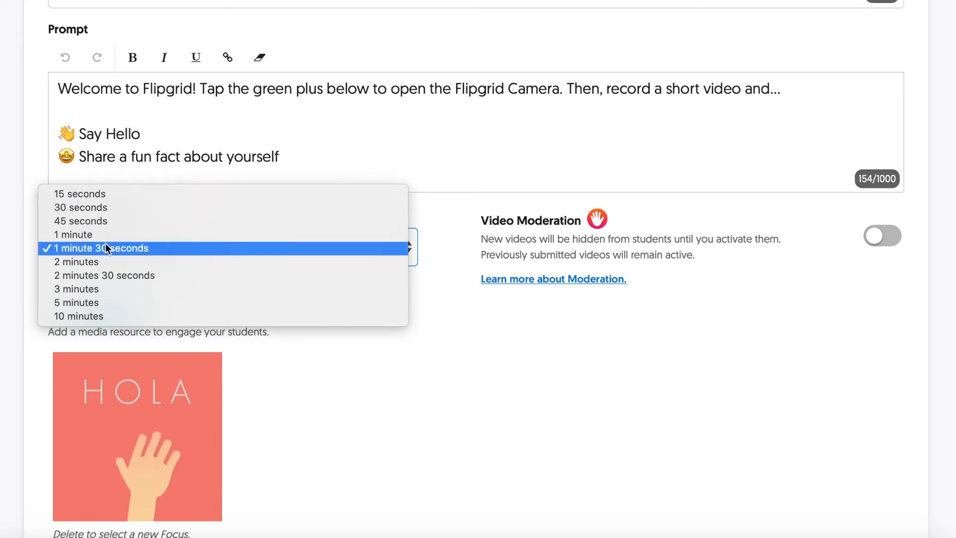
left_click(290, 371)
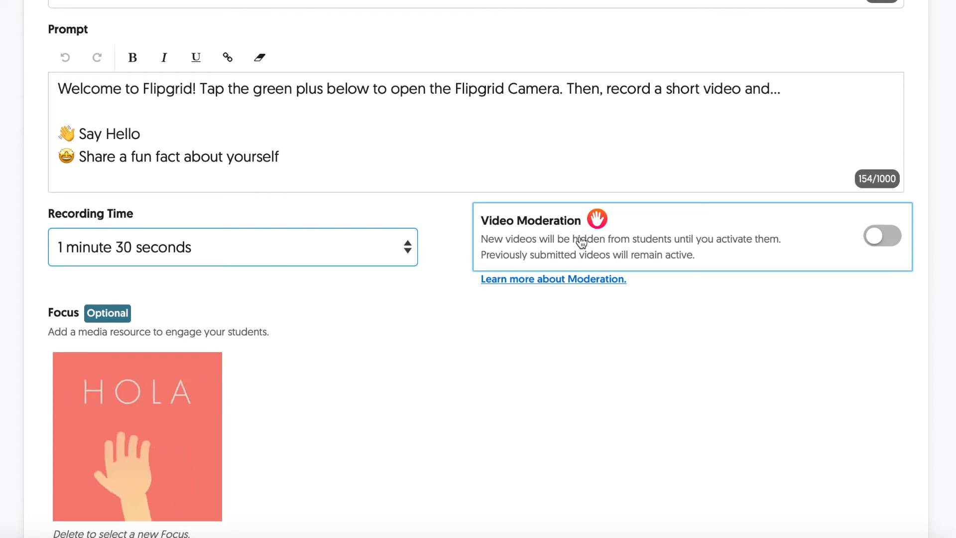
- Examine the Topic's Focus media, Topic Tip field, and Topic Attachments options
scroll(580, 239, "down", 3)
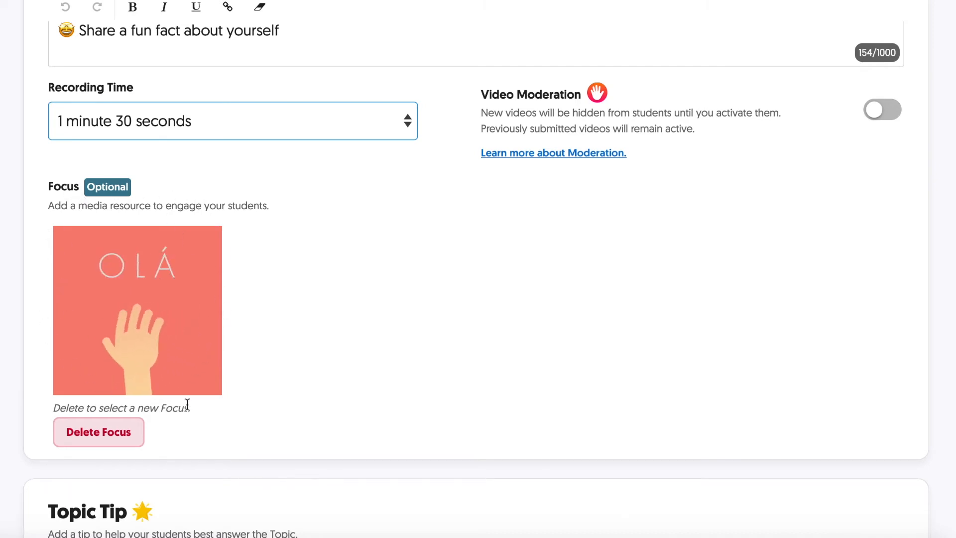
scroll(259, 368, "down", 3)
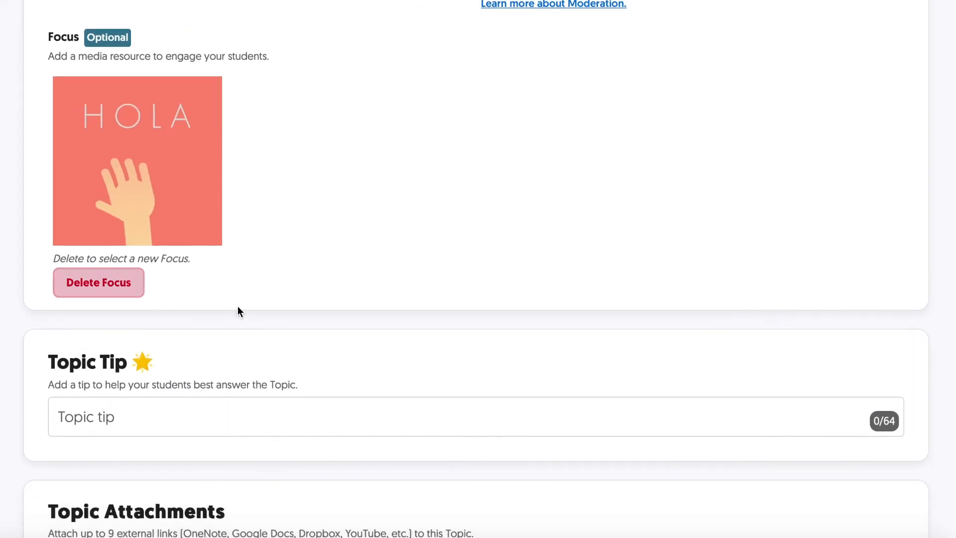
scroll(308, 314, "down", 3)
left_click(139, 254)
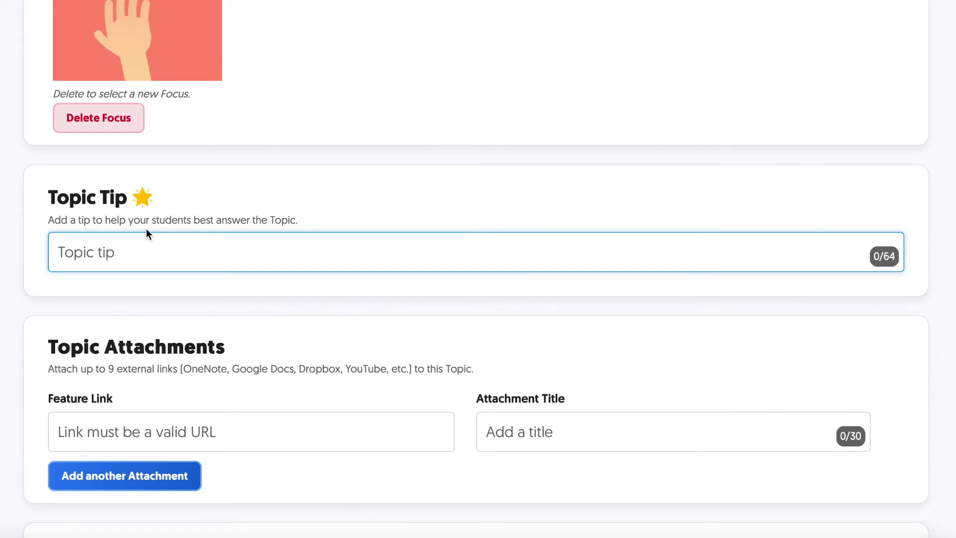
scroll(146, 229, "down", 1)
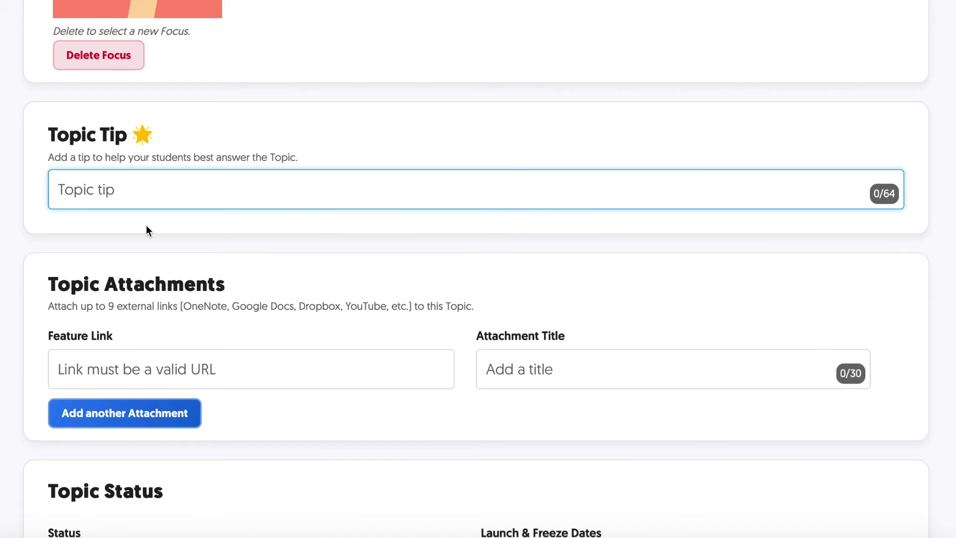
scroll(146, 229, "down", 2)
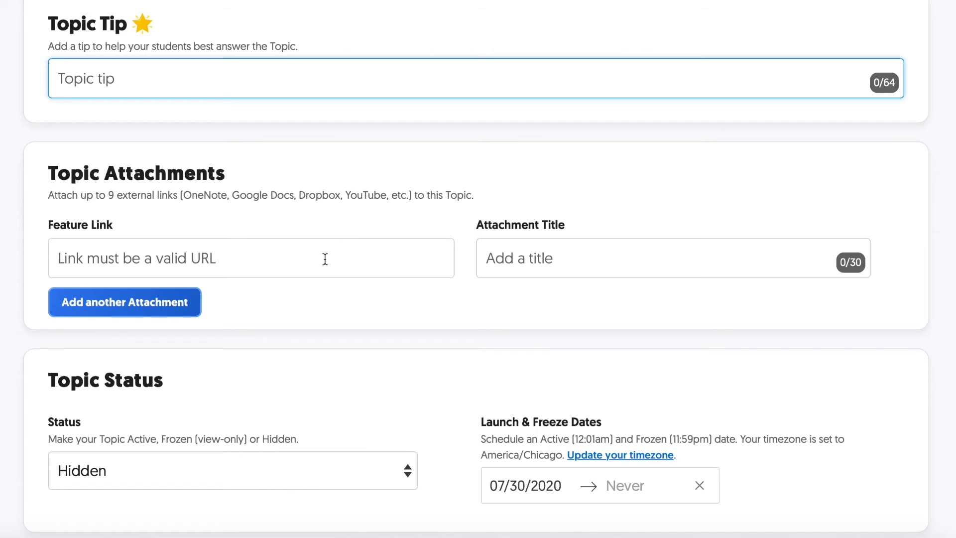
scroll(324, 258, "down", 2)
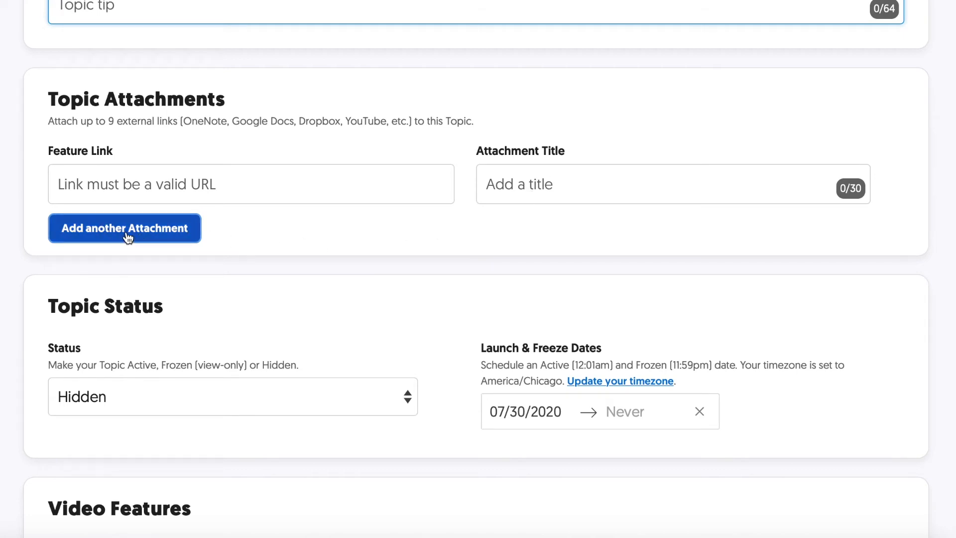
- Review the Topic's available status choices and its launch and freeze date settings
scroll(93, 258, "down", 3)
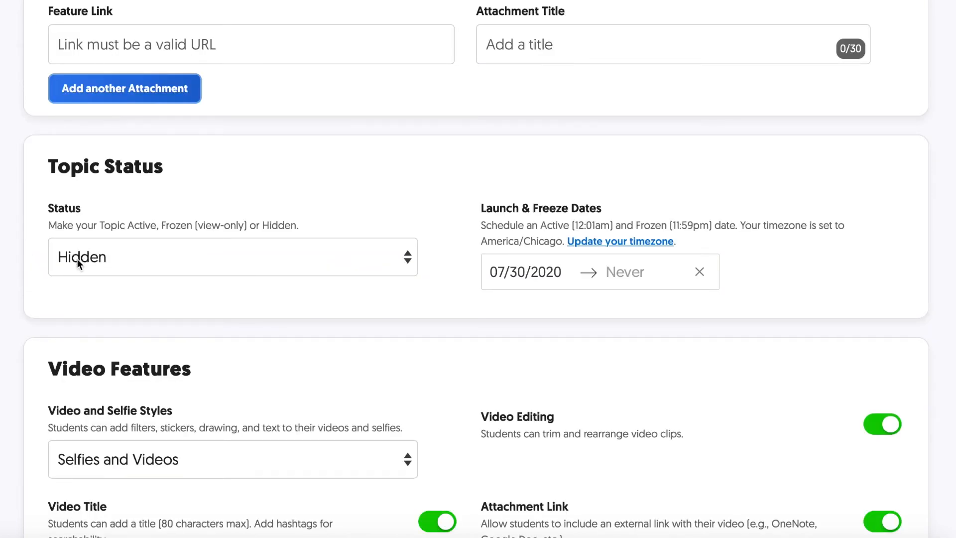
left_click(98, 262)
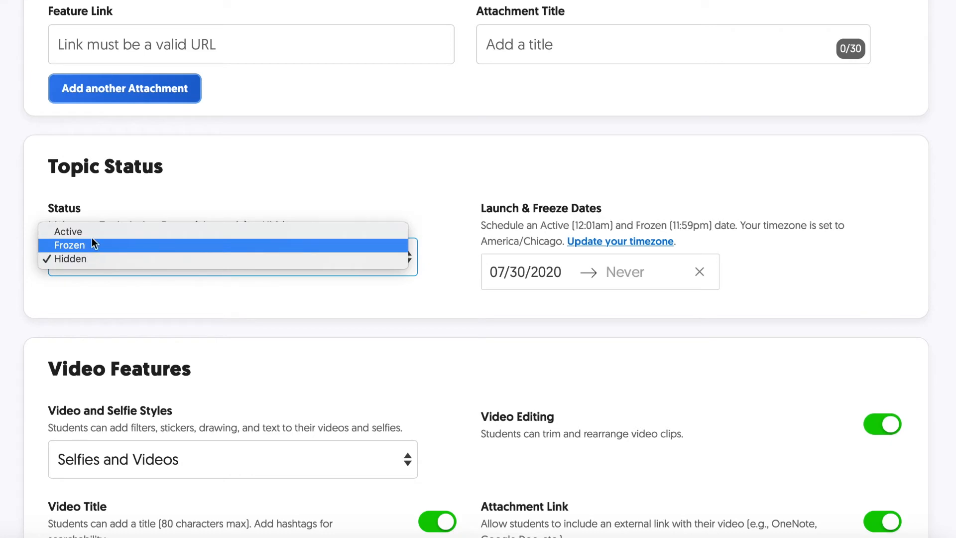
left_click(347, 185)
scroll(343, 179, "down", 1)
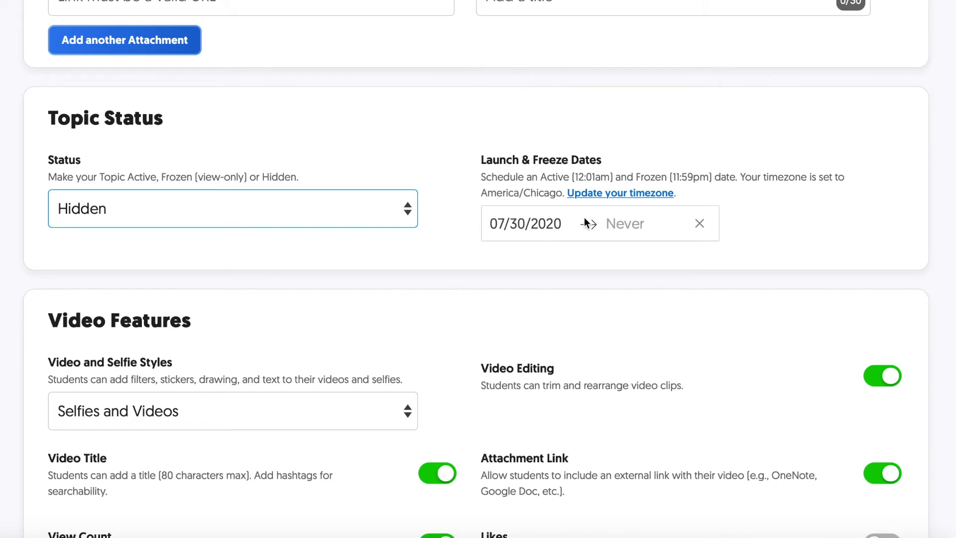
- Examine the Topic's Video Features, including the Video and Selfie Styles choices and Student-to-Student Replies
scroll(505, 280, "down", 5)
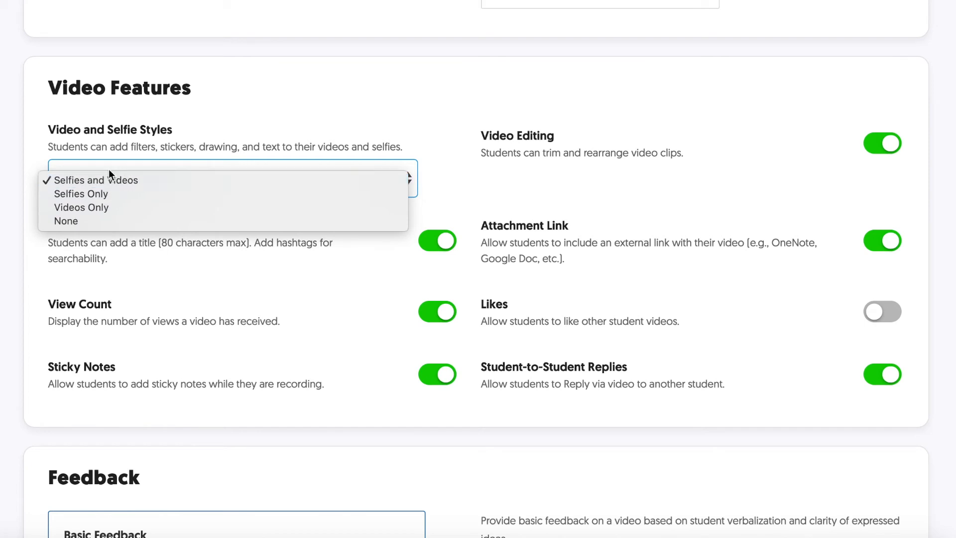
left_click(241, 64)
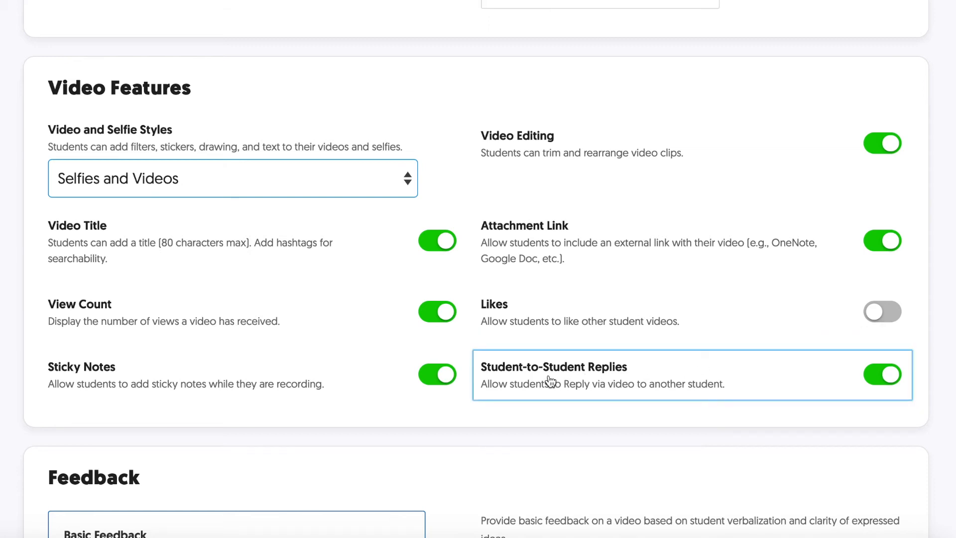
scroll(551, 382, "down", 2)
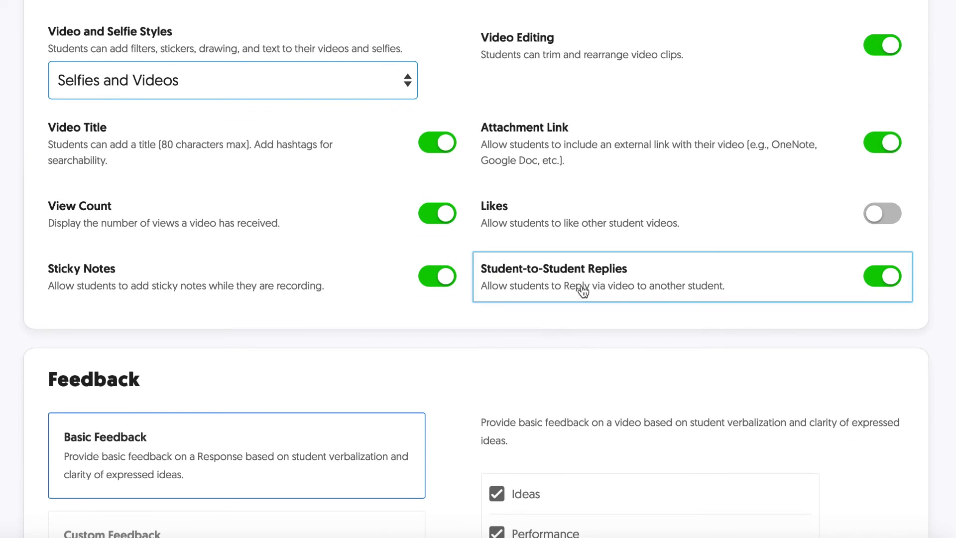
scroll(584, 291, "down", 1)
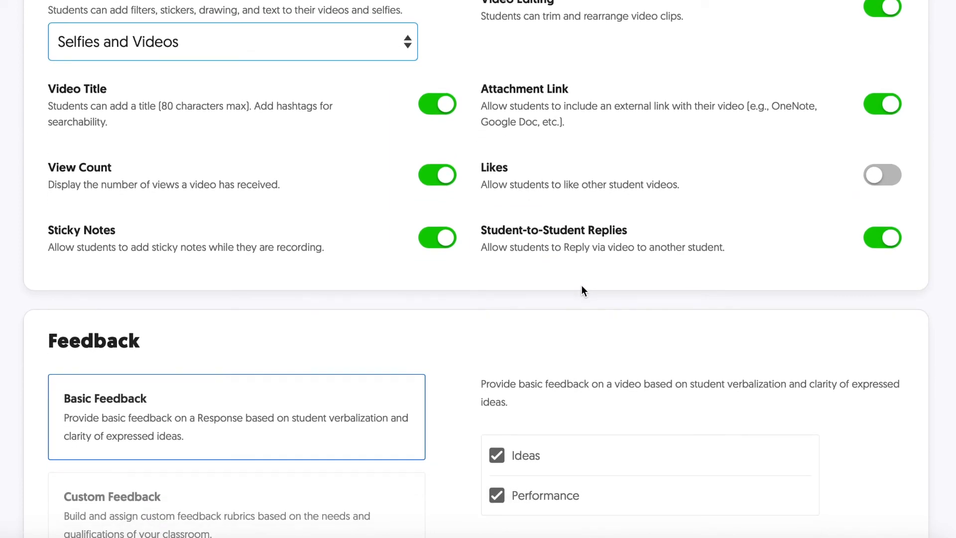
- Check the Custom Feedback rubric option, set feedback back to Basic Feedback, and update the Topic
scroll(584, 292, "down", 3)
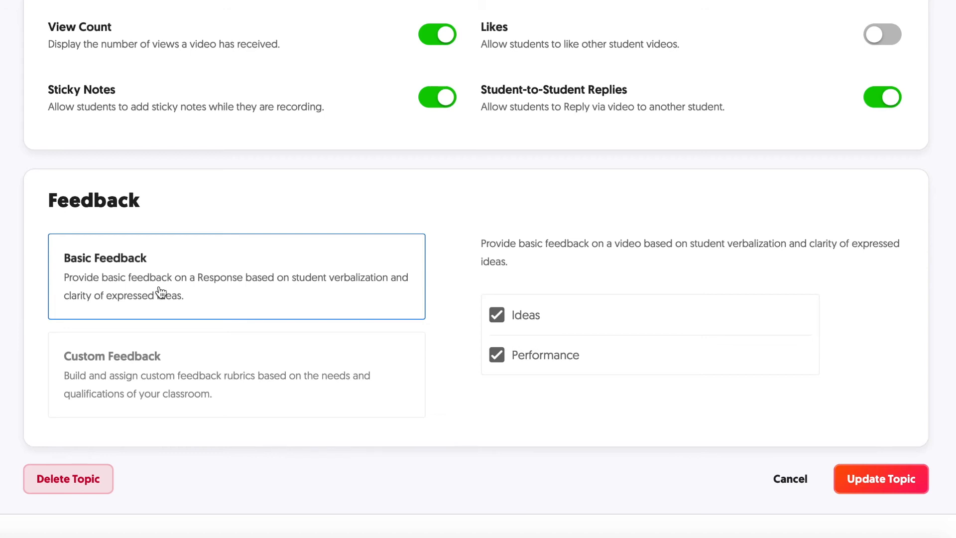
left_click(210, 383)
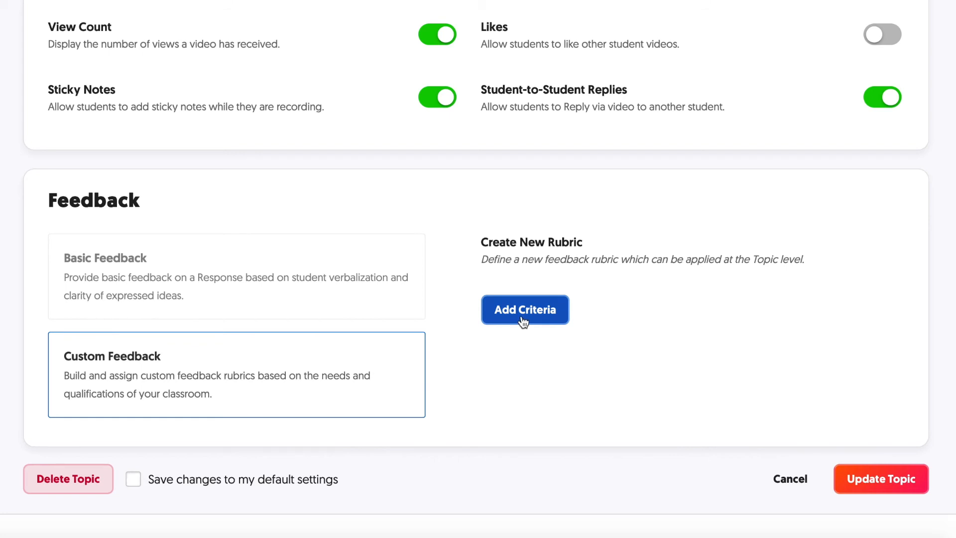
left_click(335, 295)
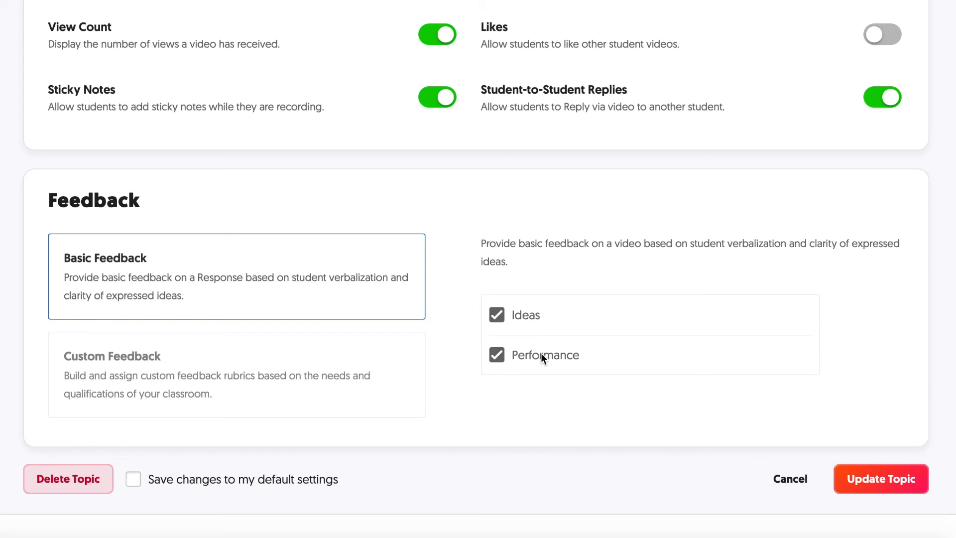
left_click(900, 487)
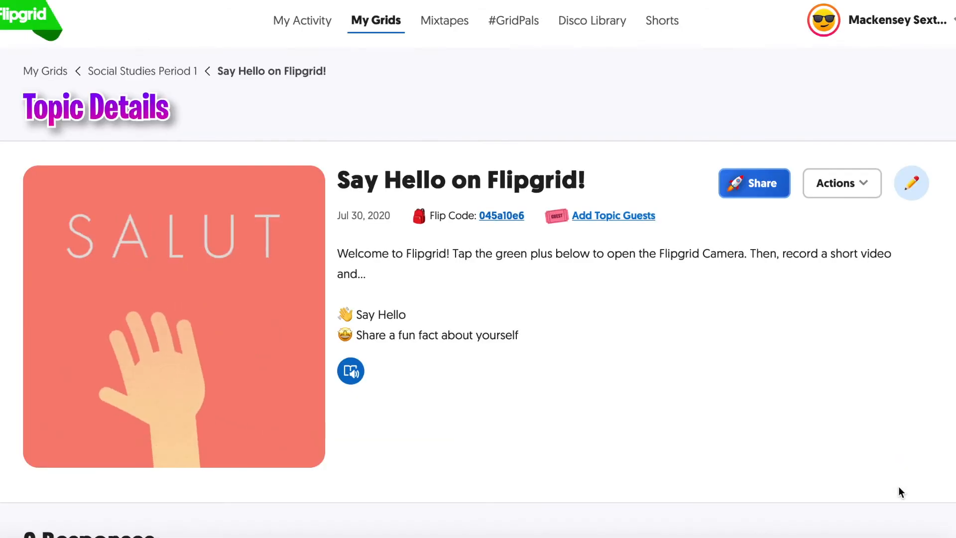
scroll(640, 389, "down", 2)
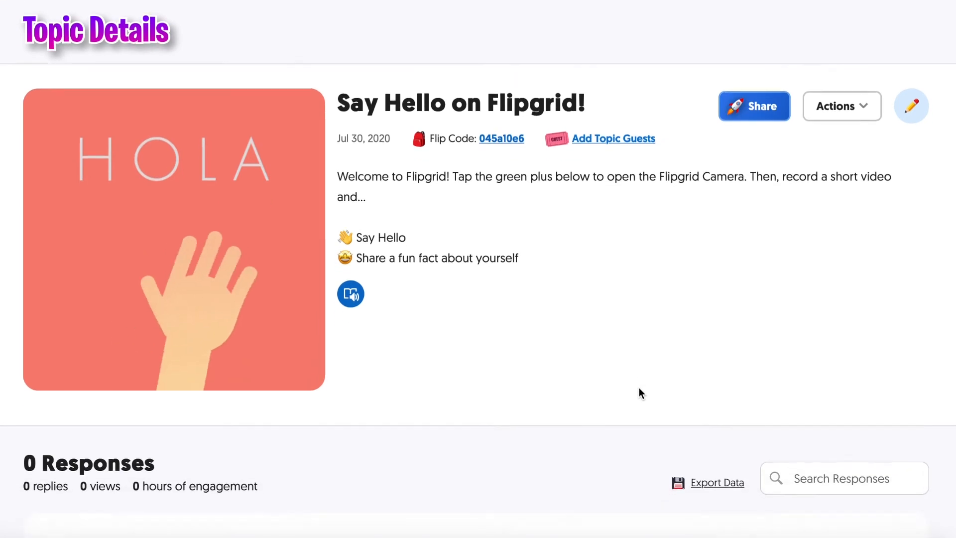
scroll(640, 388, "up", 2)
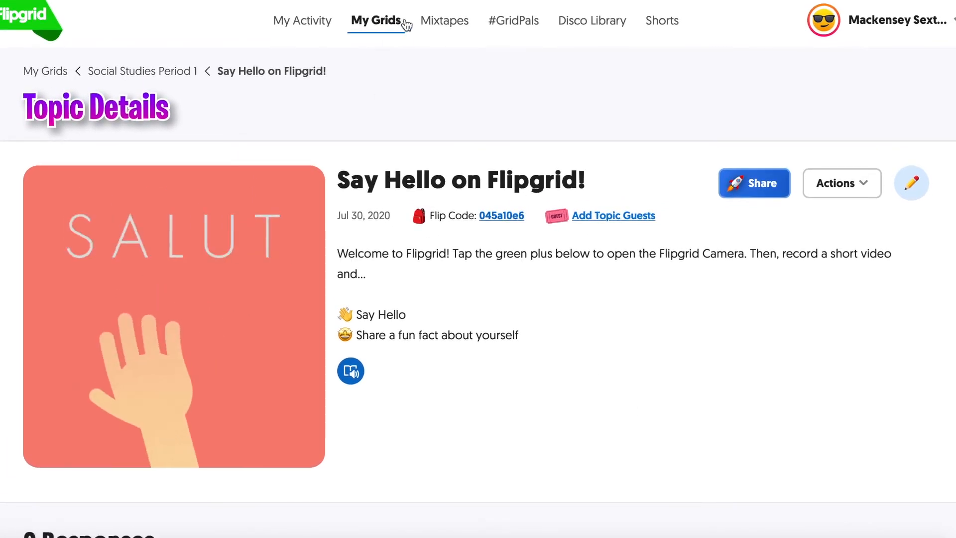
- Open My Activity and look over the engagement dashboard, recent videos section, and available achievements
left_click(297, 22)
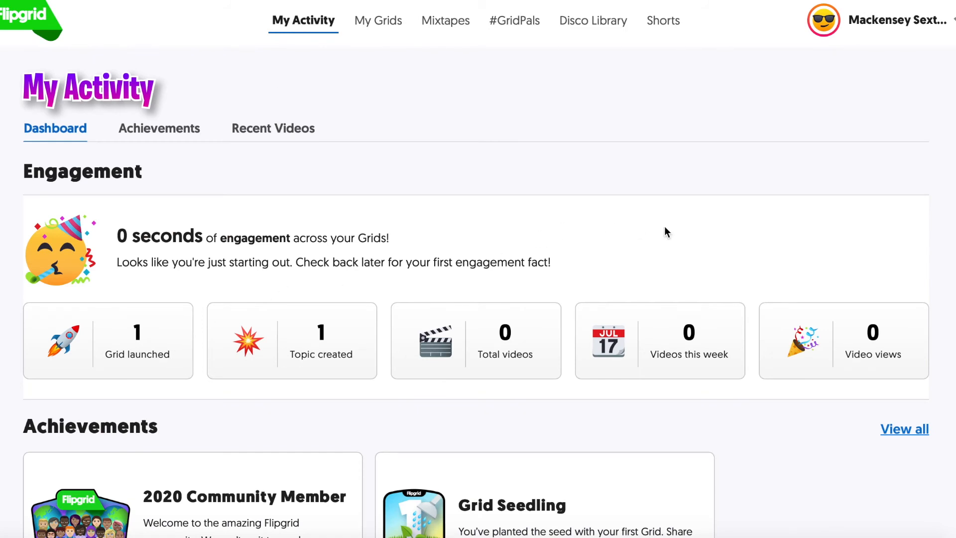
scroll(554, 243, "down", 3)
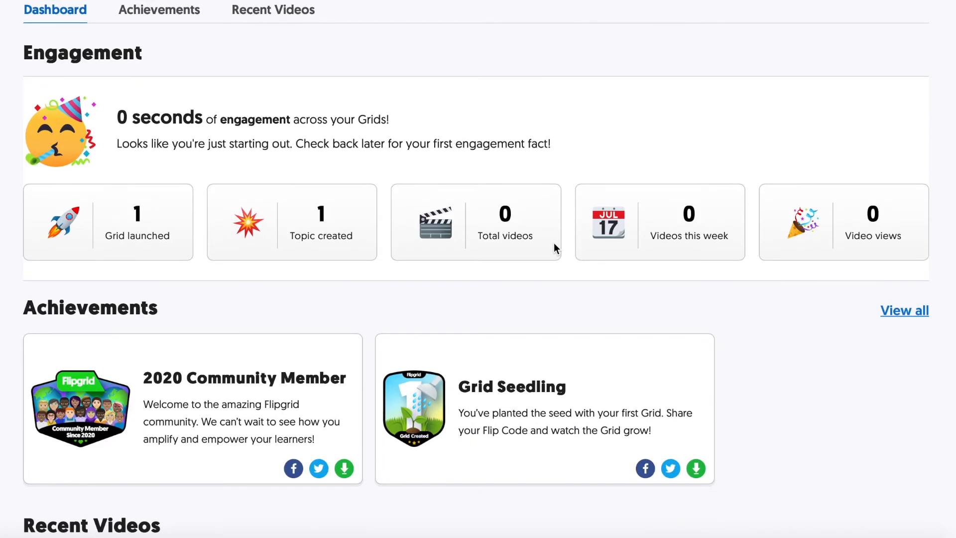
scroll(125, 317, "up", 2)
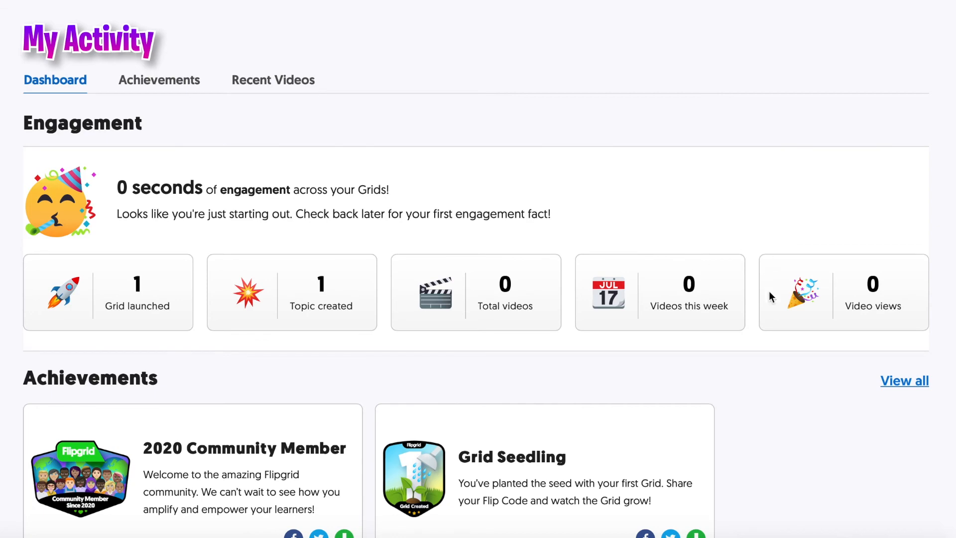
scroll(793, 325, "down", 3)
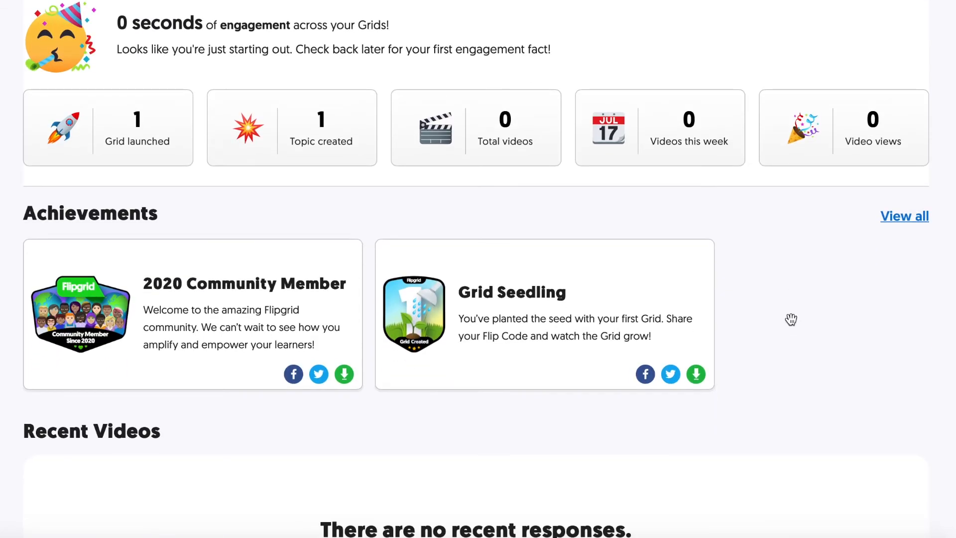
scroll(791, 318, "down", 4)
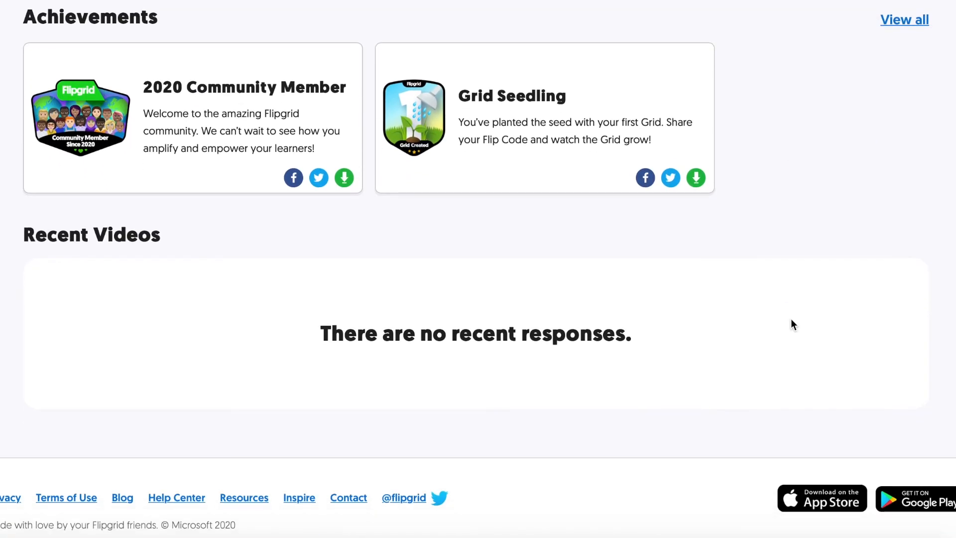
scroll(790, 319, "up", 6)
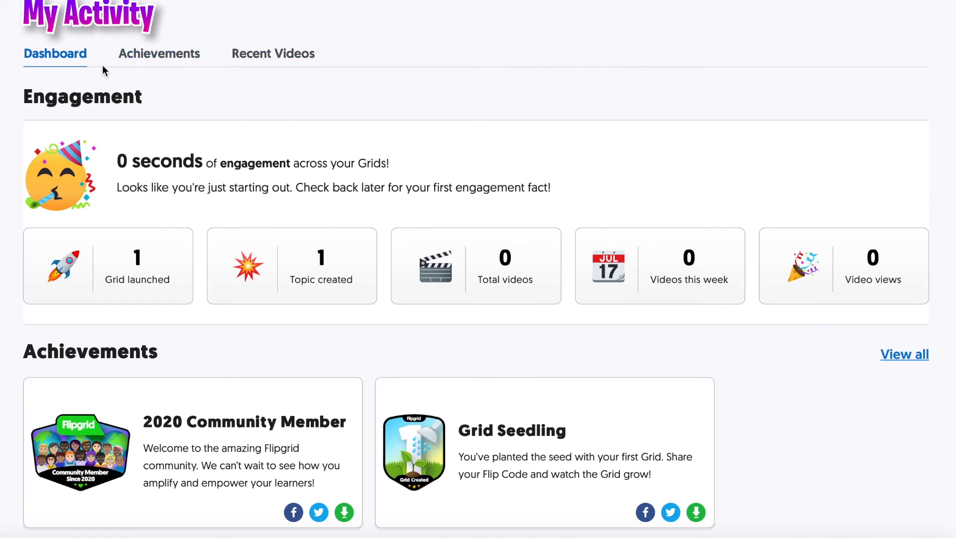
left_click(139, 59)
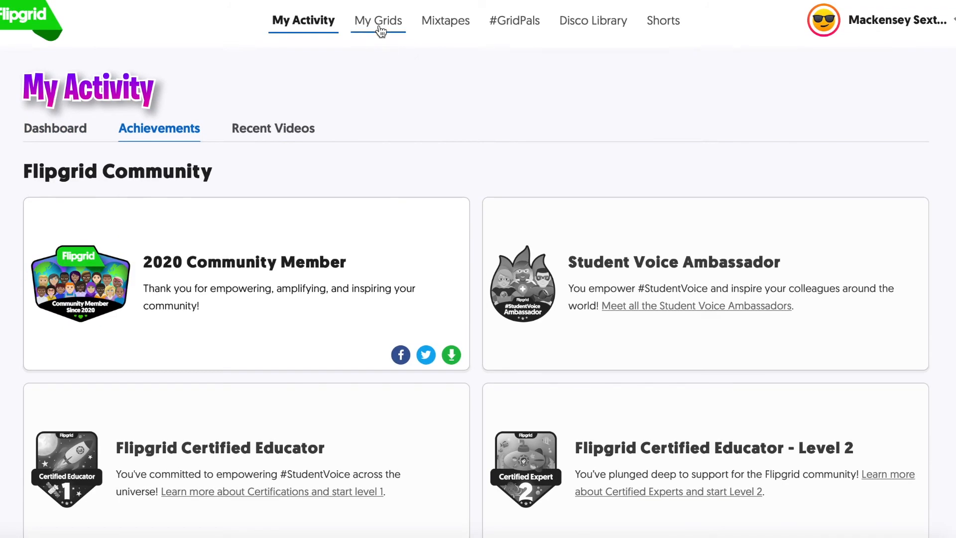
- Tour the My Grids, Mixtapes, and #GridPals pages
left_click(380, 31)
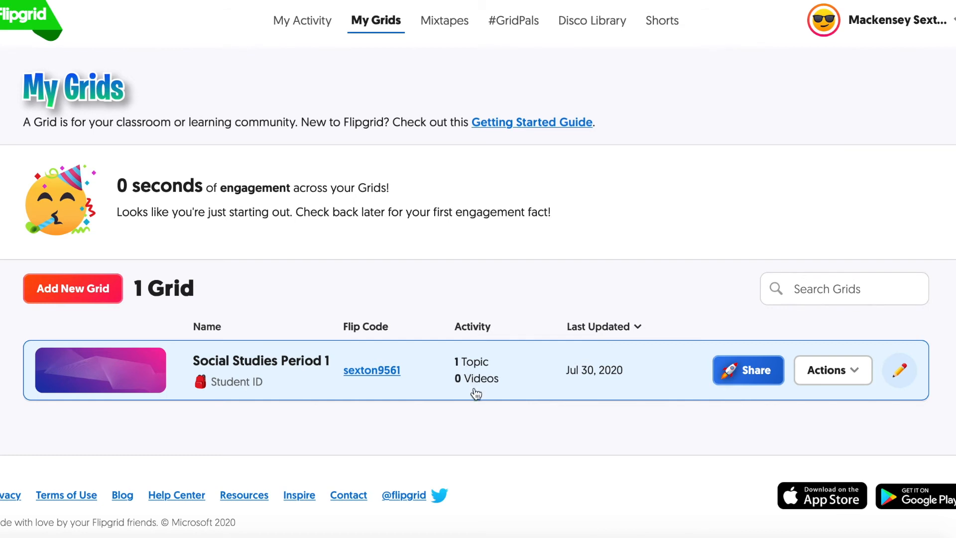
left_click(439, 24)
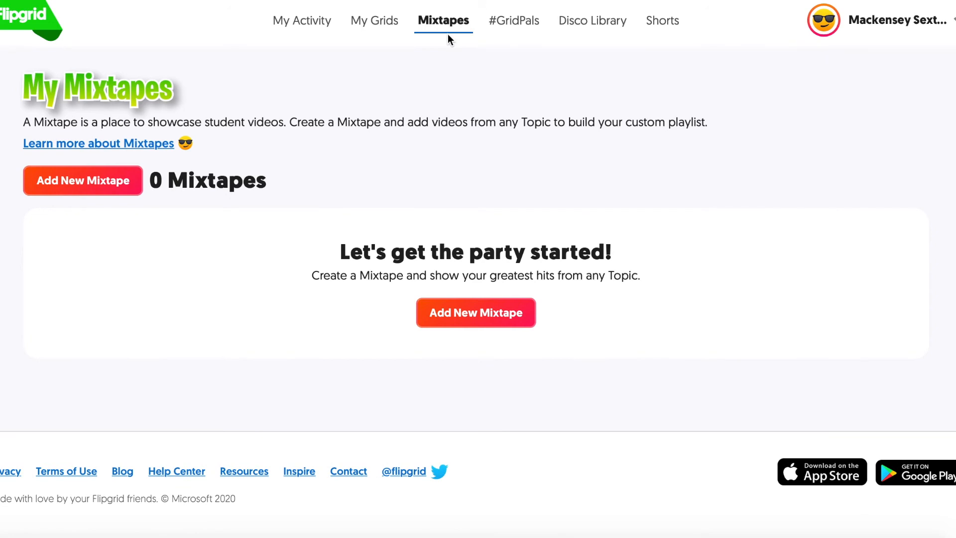
left_click(502, 20)
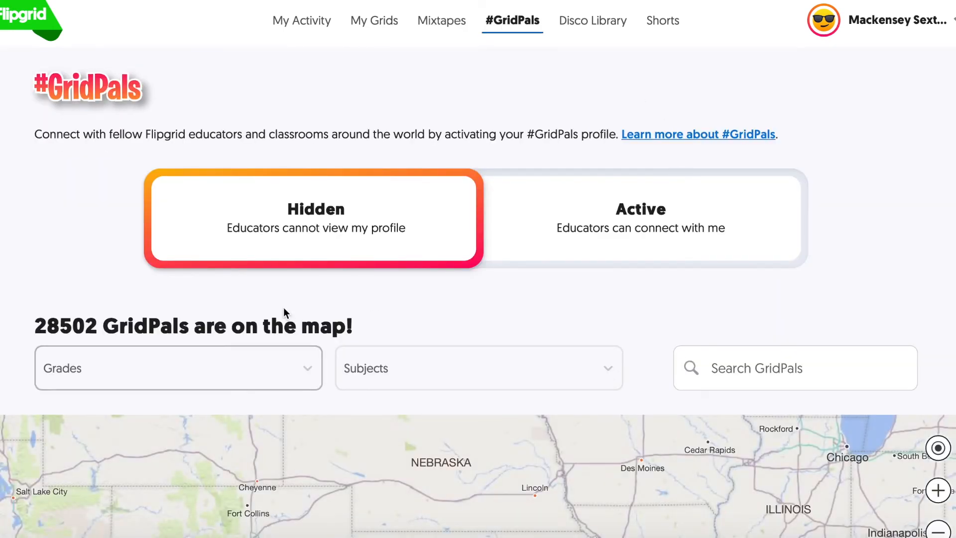
- Look over the #GridPals map and educator list, including the Grades and Subjects filter choices
scroll(301, 279, "down", 2)
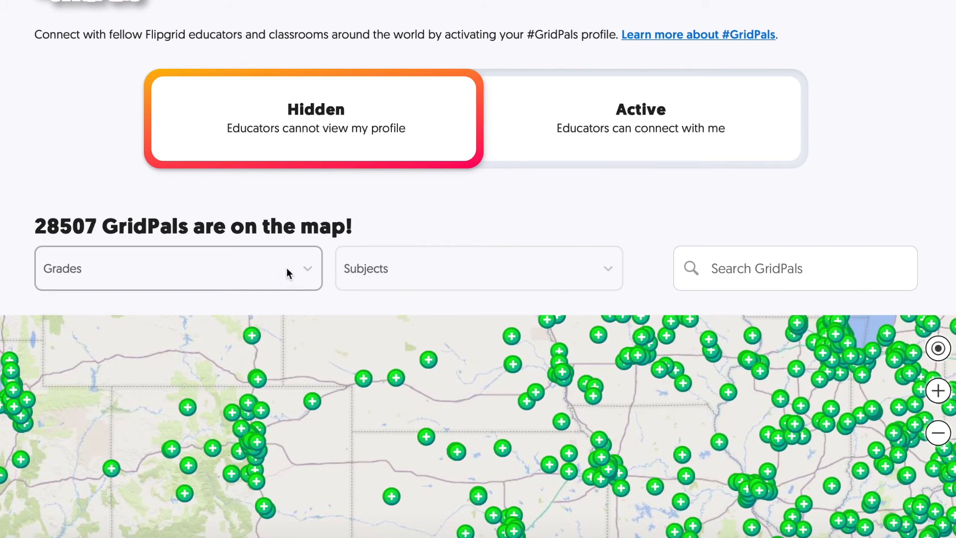
left_click(287, 273)
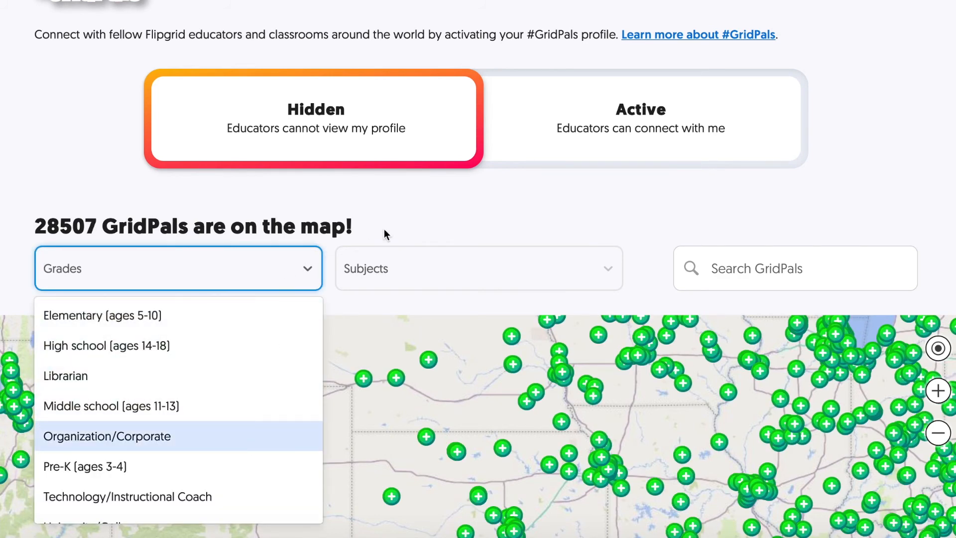
left_click(370, 270)
scroll(449, 144, "down", 2)
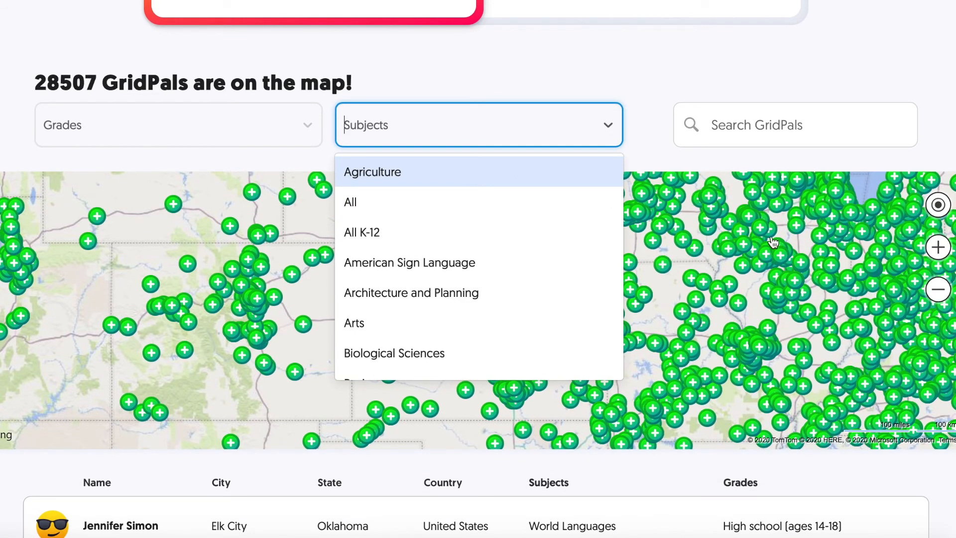
scroll(153, 324, "up", 2)
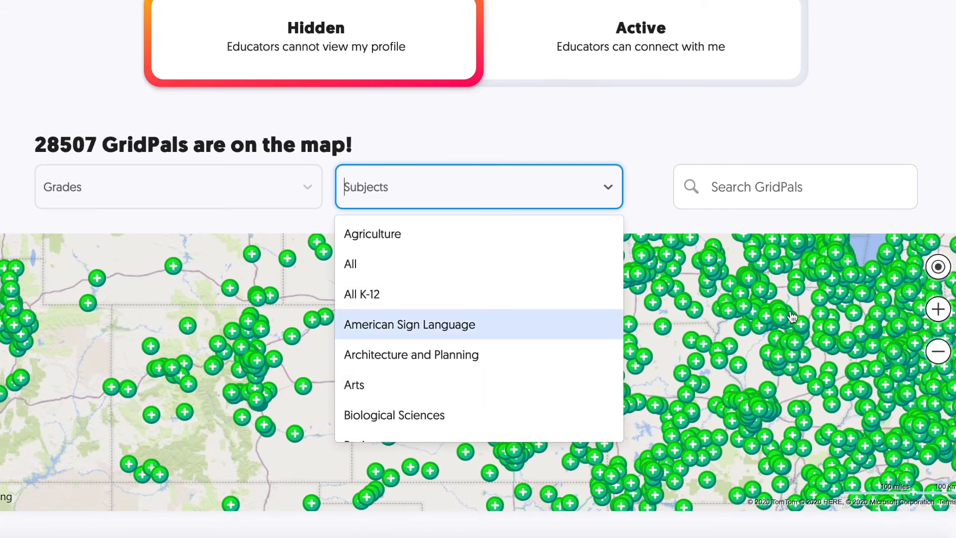
scroll(791, 312, "up", 3)
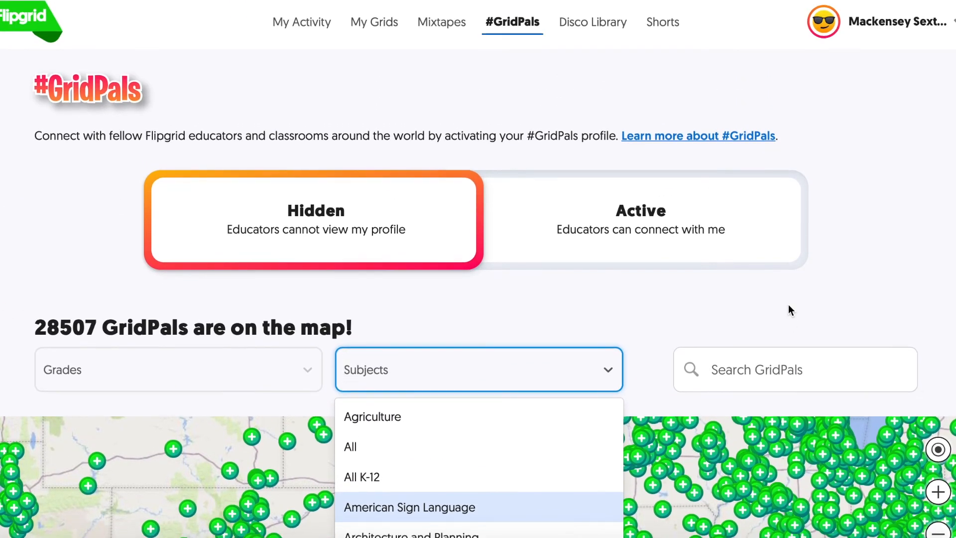
- Open the Disco Library and browse its featured banners, #FlipgridWeeklyHits, and Featured Disco Playlists
left_click(591, 9)
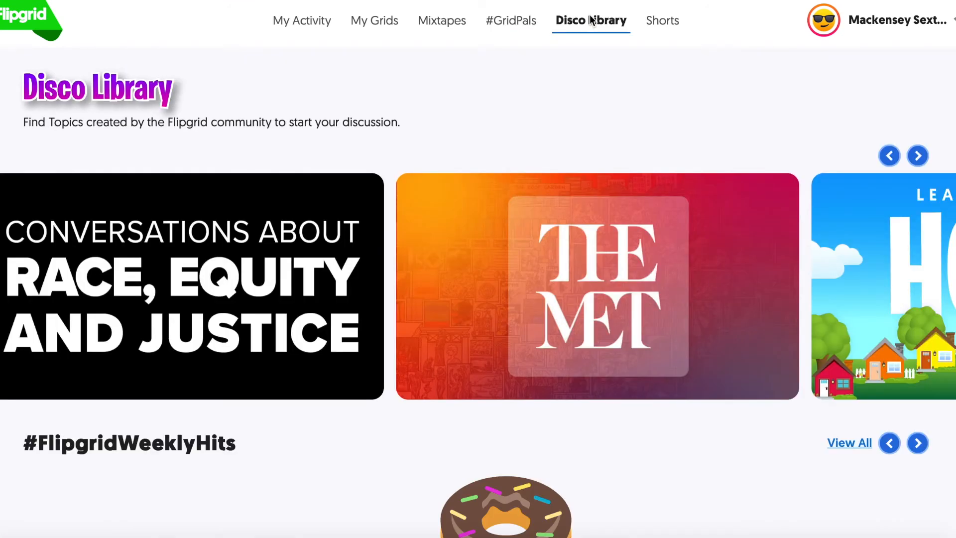
scroll(530, 162, "down", 3)
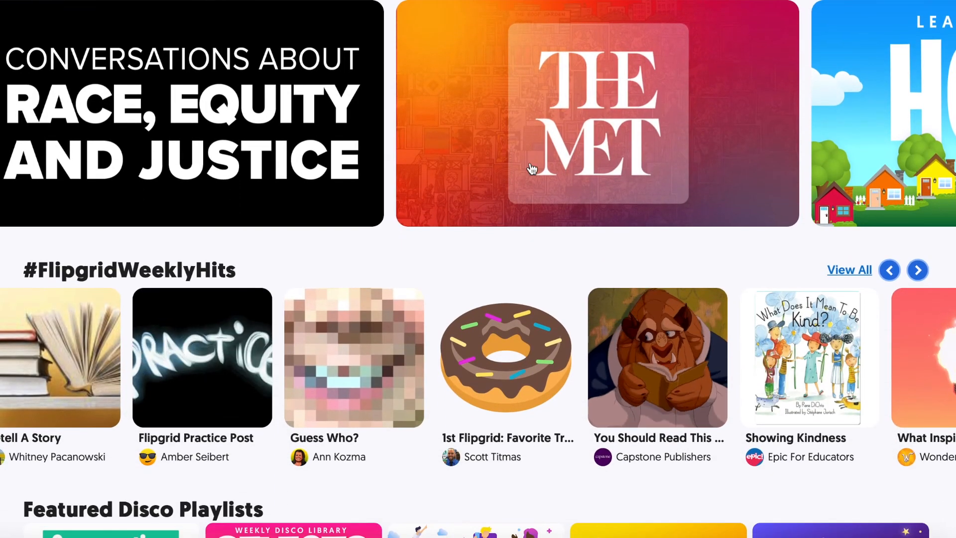
scroll(532, 170, "up", 3)
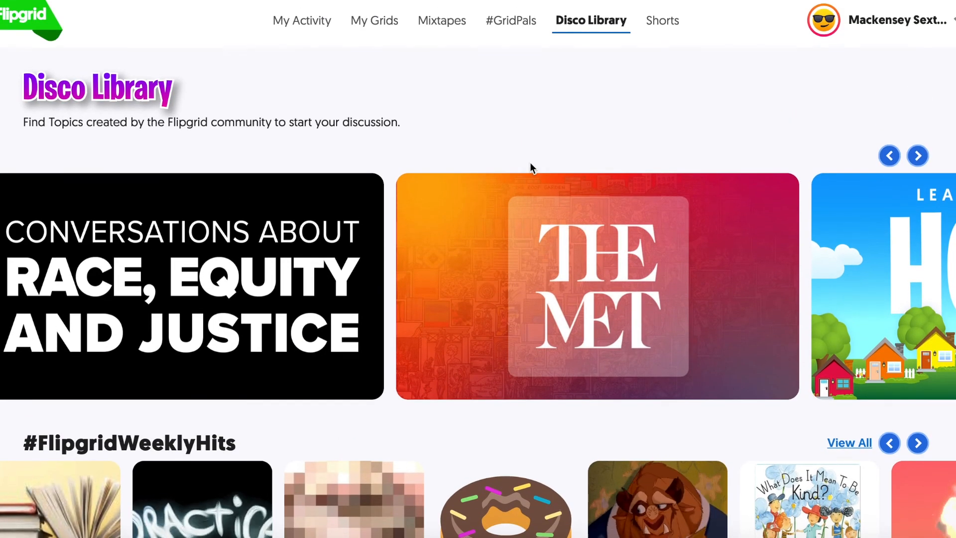
scroll(594, 170, "down", 1)
scroll(594, 170, "down", 3)
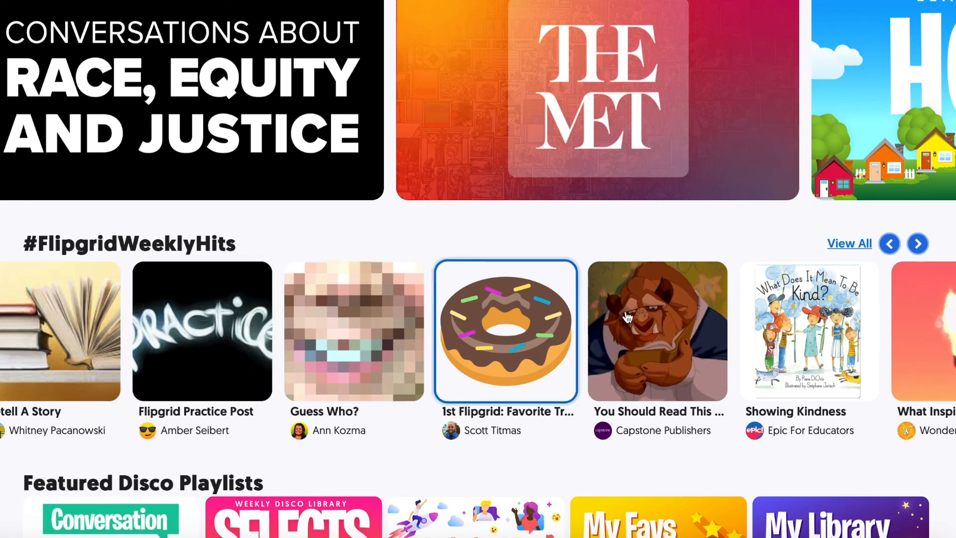
scroll(701, 344, "down", 4)
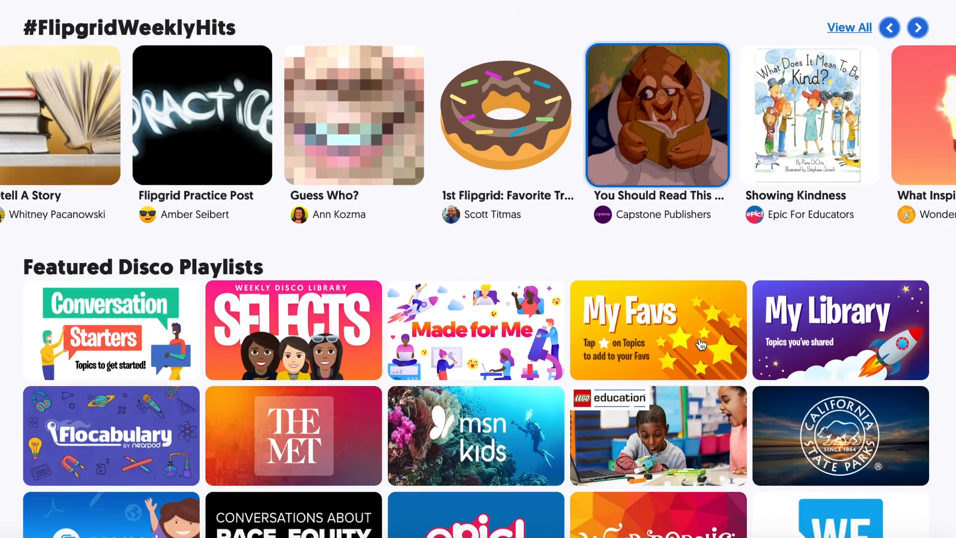
scroll(701, 344, "down", 1)
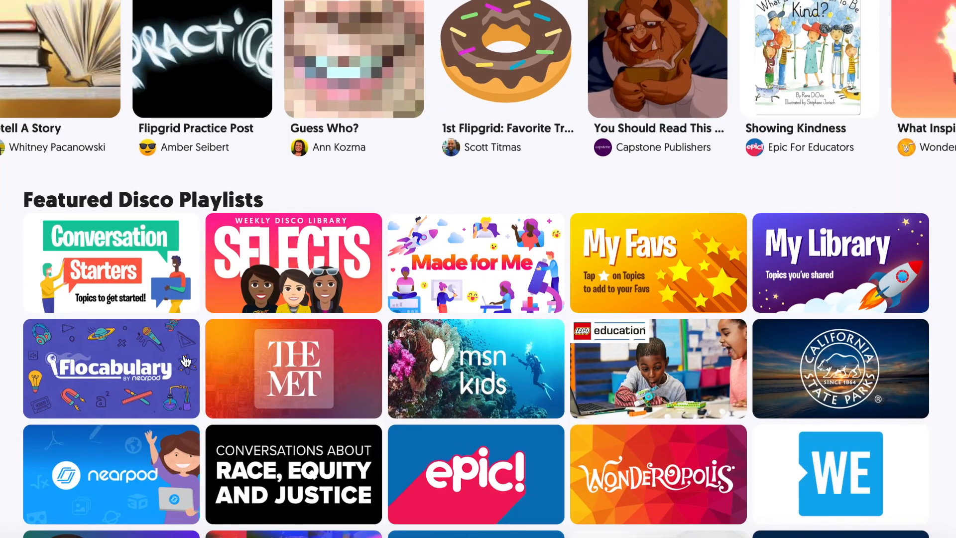
- Open the Conversation Starters playlist and read through the "Would You Rather...?!" Topic's details and prompt
left_click(121, 284)
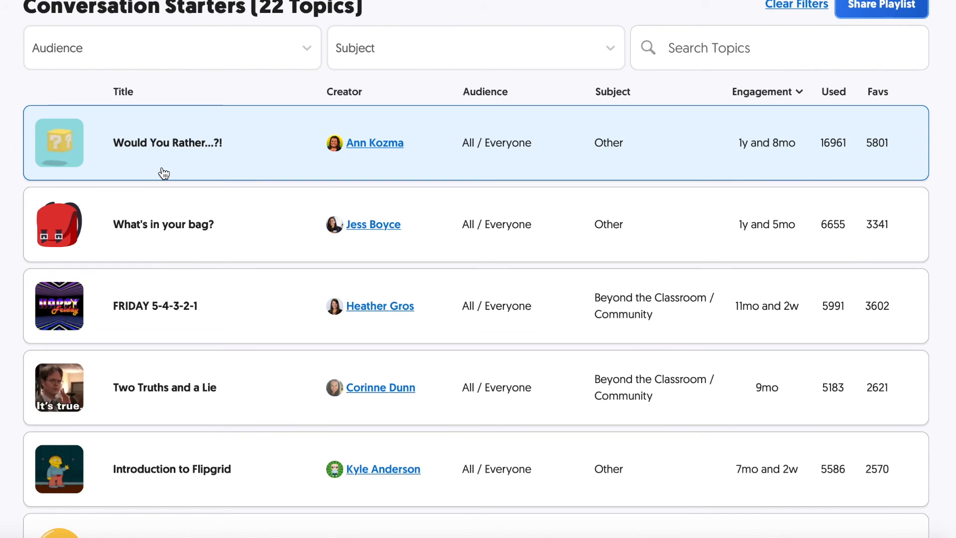
scroll(178, 85, "up", 1)
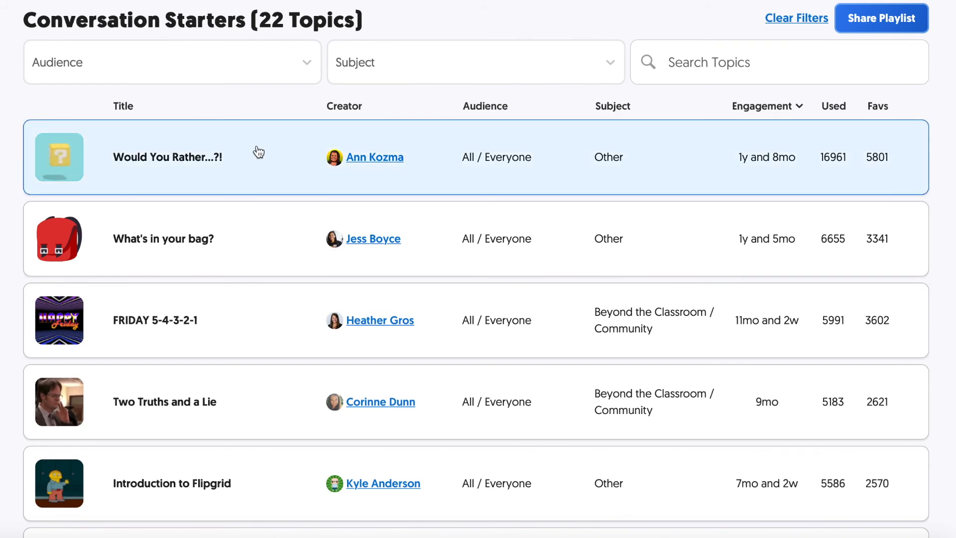
left_click(204, 160)
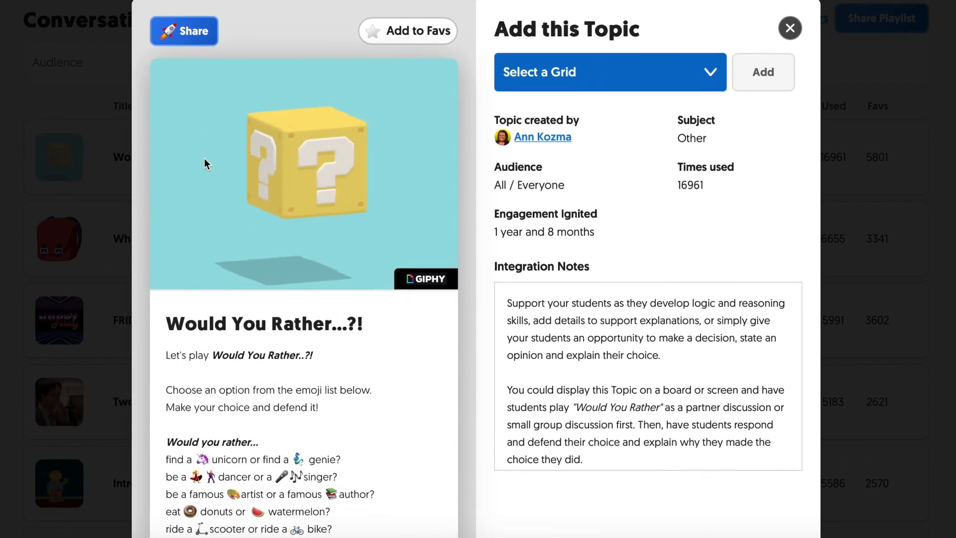
scroll(205, 163, "down", 3)
scroll(204, 158, "down", 1)
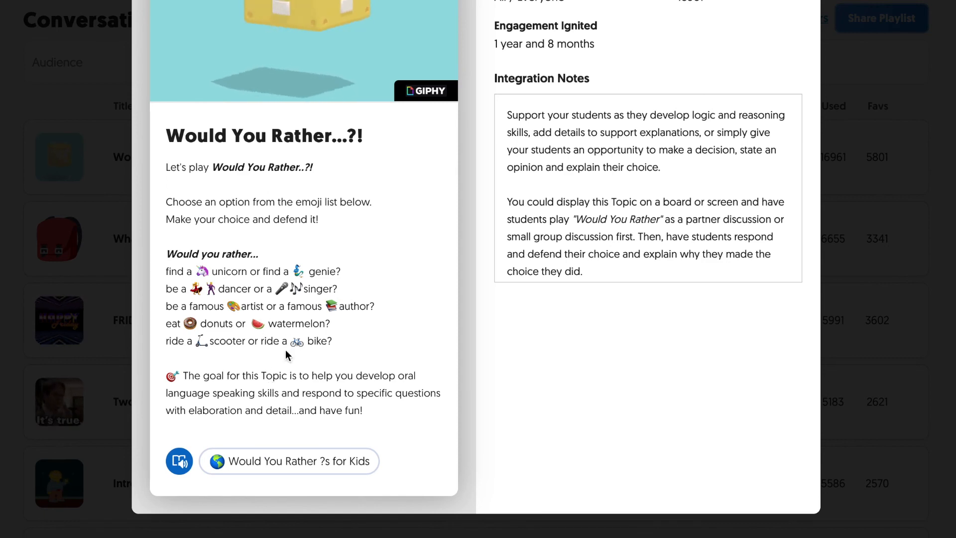
scroll(304, 241, "up", 4)
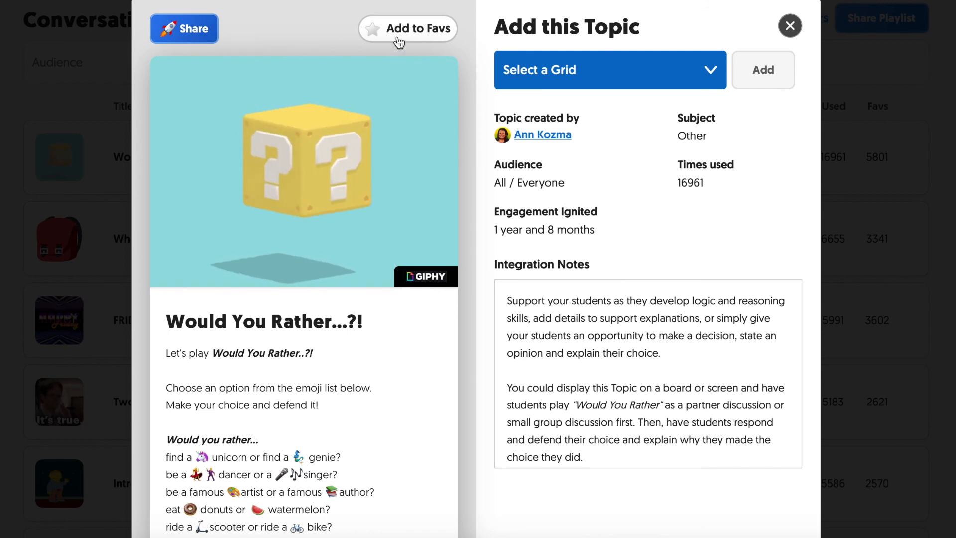
- Add the "Would You Rather...?!" Topic to the Social Studies Period 1 Grid
left_click(588, 74)
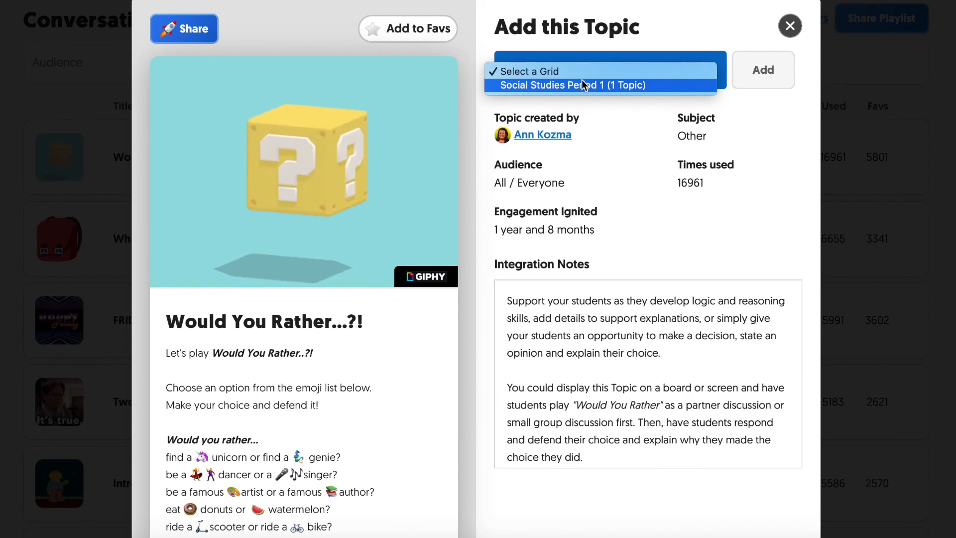
left_click(585, 86)
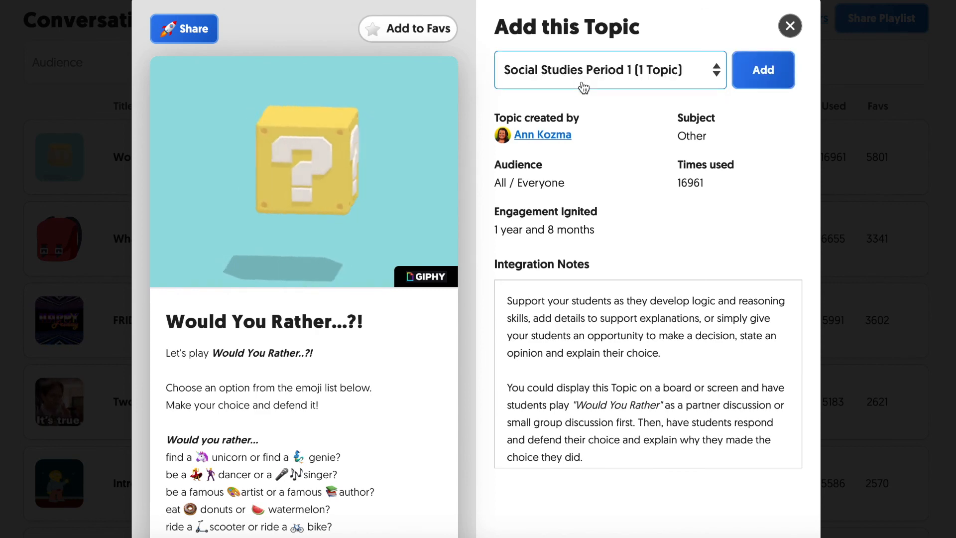
left_click(778, 68)
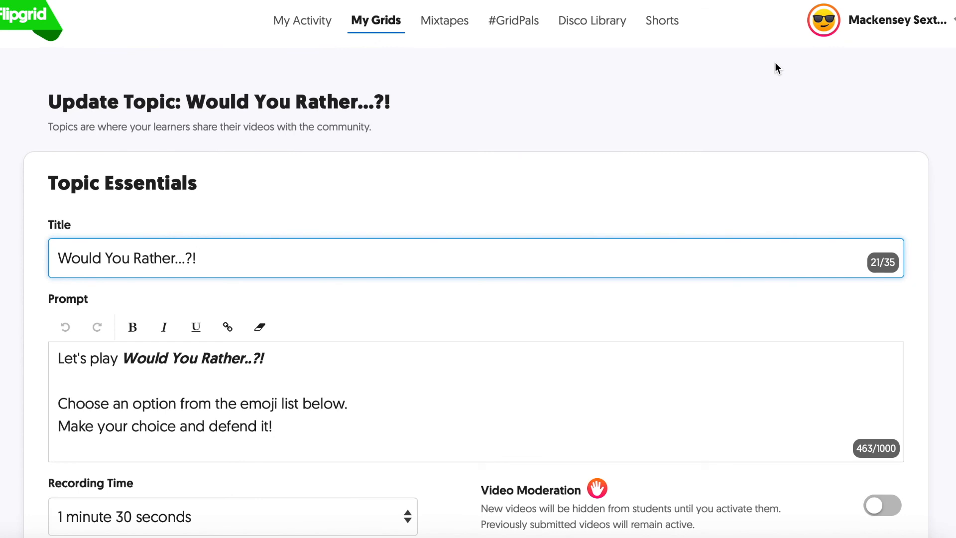
- Review the added Topic's essentials, reading the full prompt and checking the available Recording Time choices
scroll(464, 93, "down", 4)
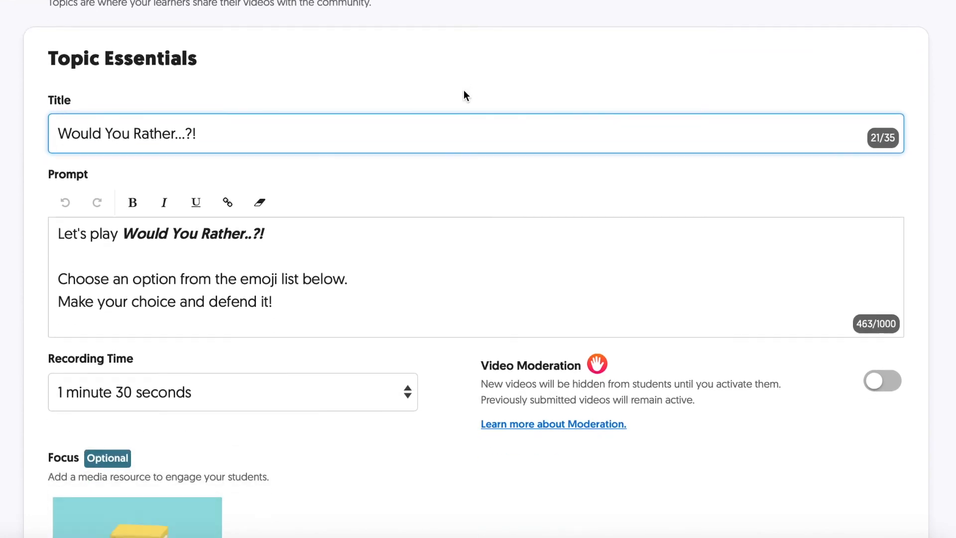
scroll(464, 90, "down", 3)
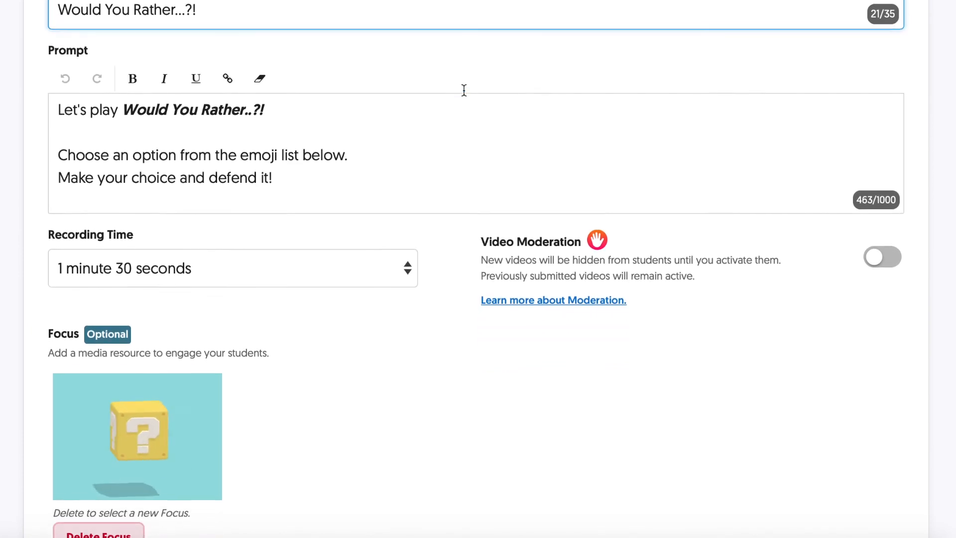
scroll(347, 68, "up", 3)
scroll(345, 67, "down", 1)
scroll(282, 194, "down", 5)
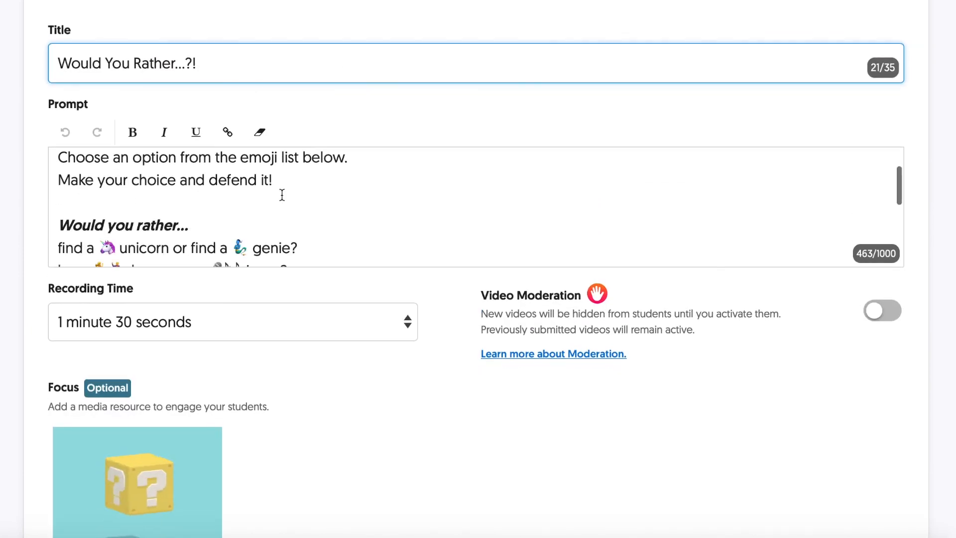
scroll(281, 194, "down", 1)
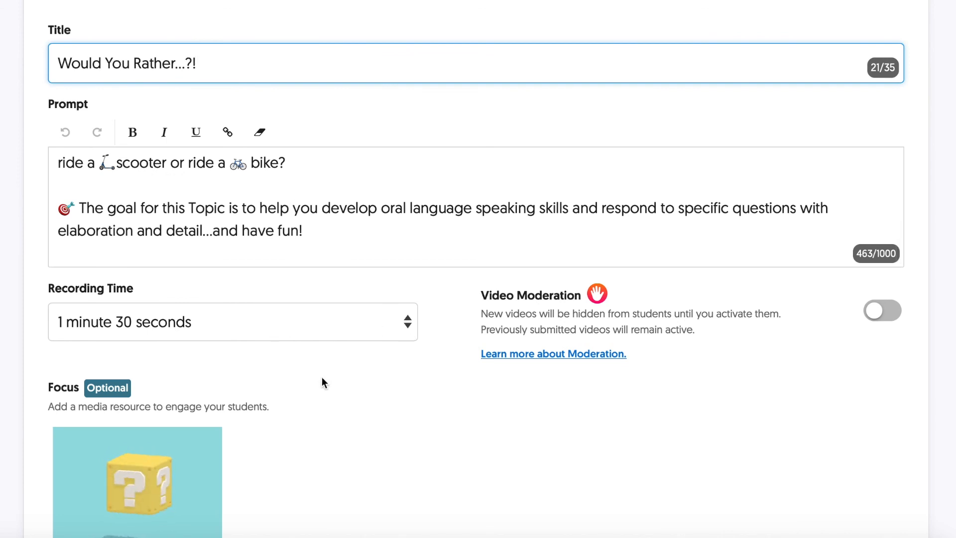
left_click(175, 330)
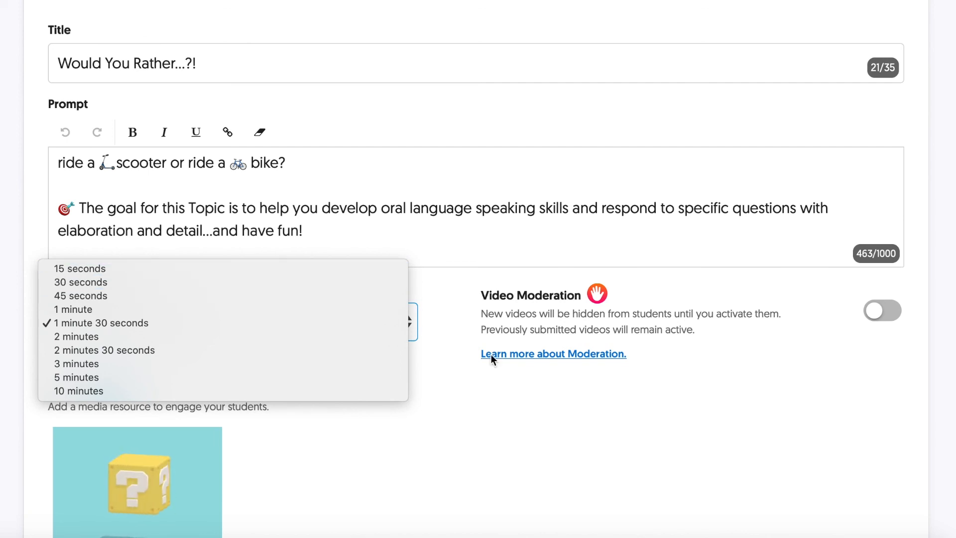
left_click(490, 386)
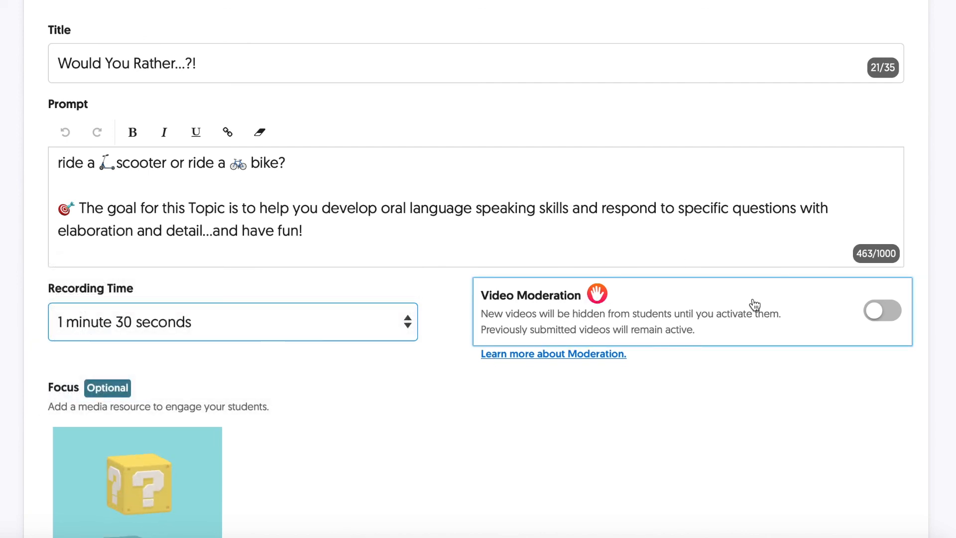
- Check the remaining settings of the "Would You Rather...?!" Topic down to Feedback and update the Topic
scroll(818, 371, "down", 10)
scroll(816, 371, "down", 11)
scroll(818, 372, "up", 20)
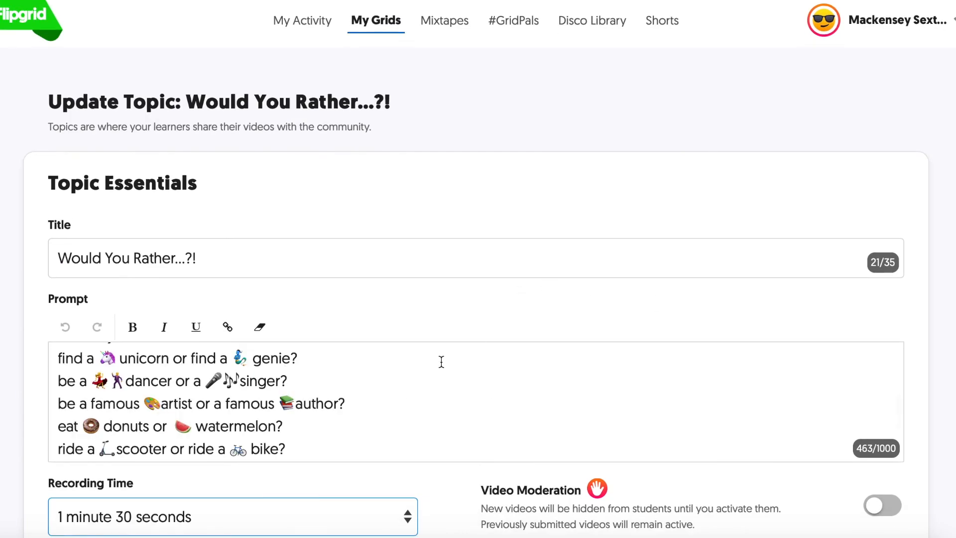
scroll(442, 362, "up", 3)
scroll(588, 160, "down", 4)
scroll(596, 157, "down", 20)
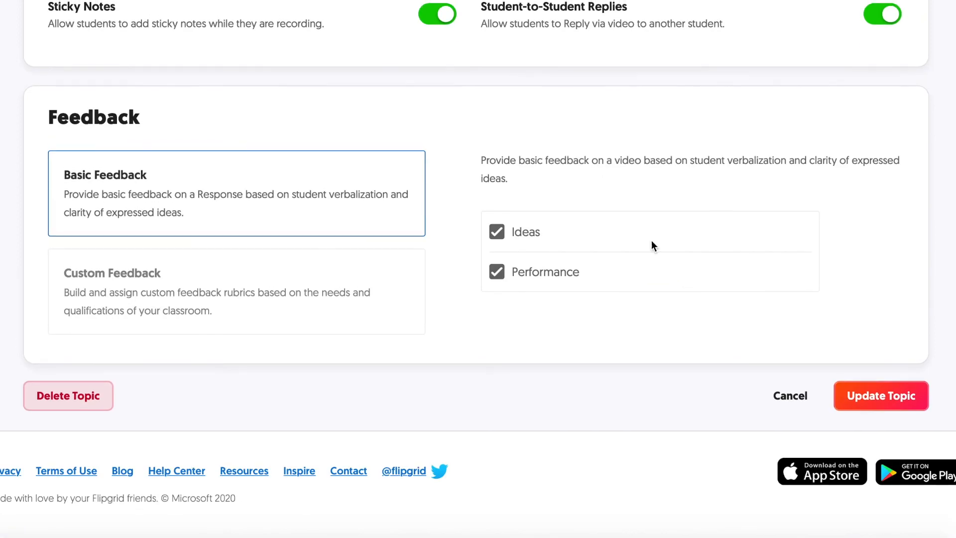
left_click(888, 396)
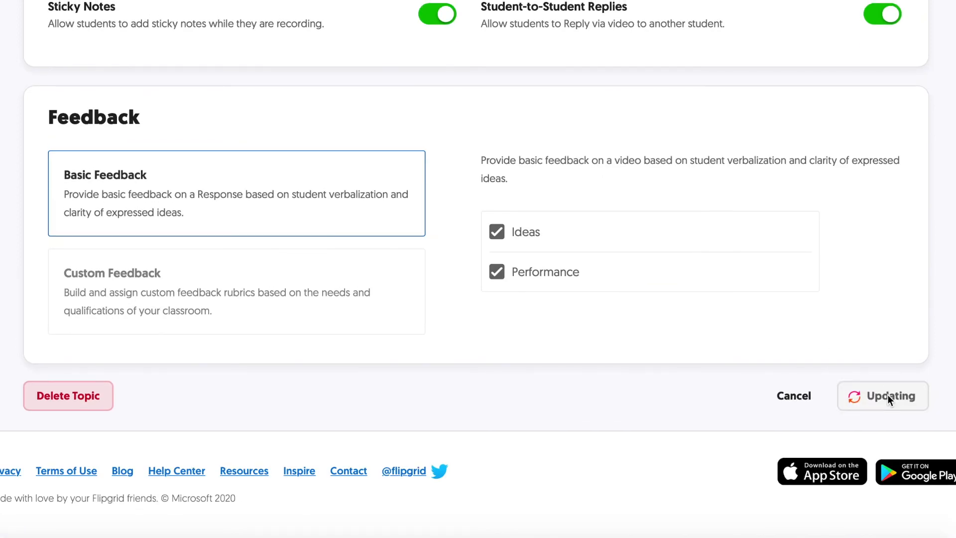